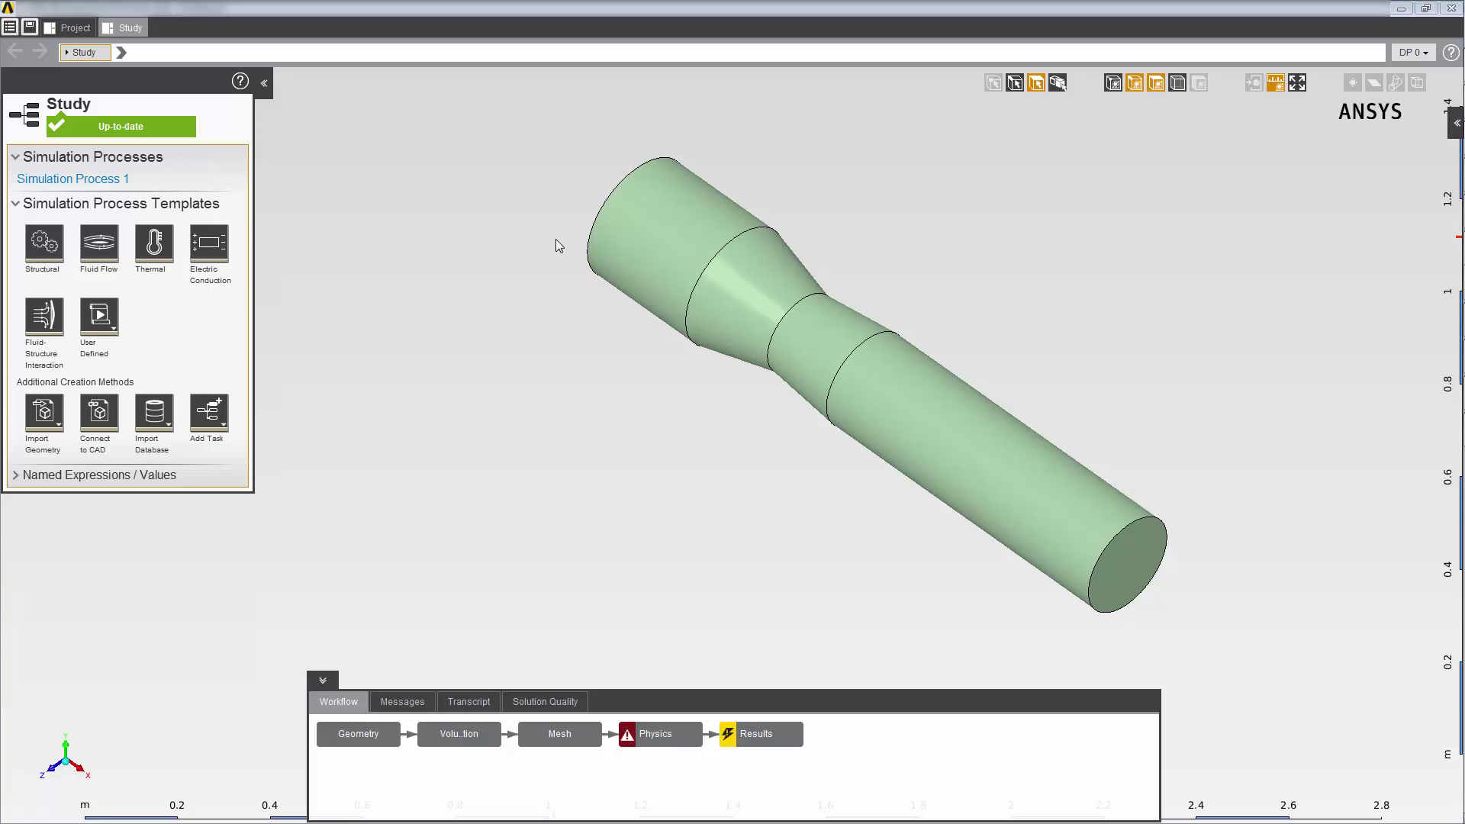
Add an inlet boundary condition to the Physics task and assign it to the In location.
middle_click_drag(612, 244, 806, 369)
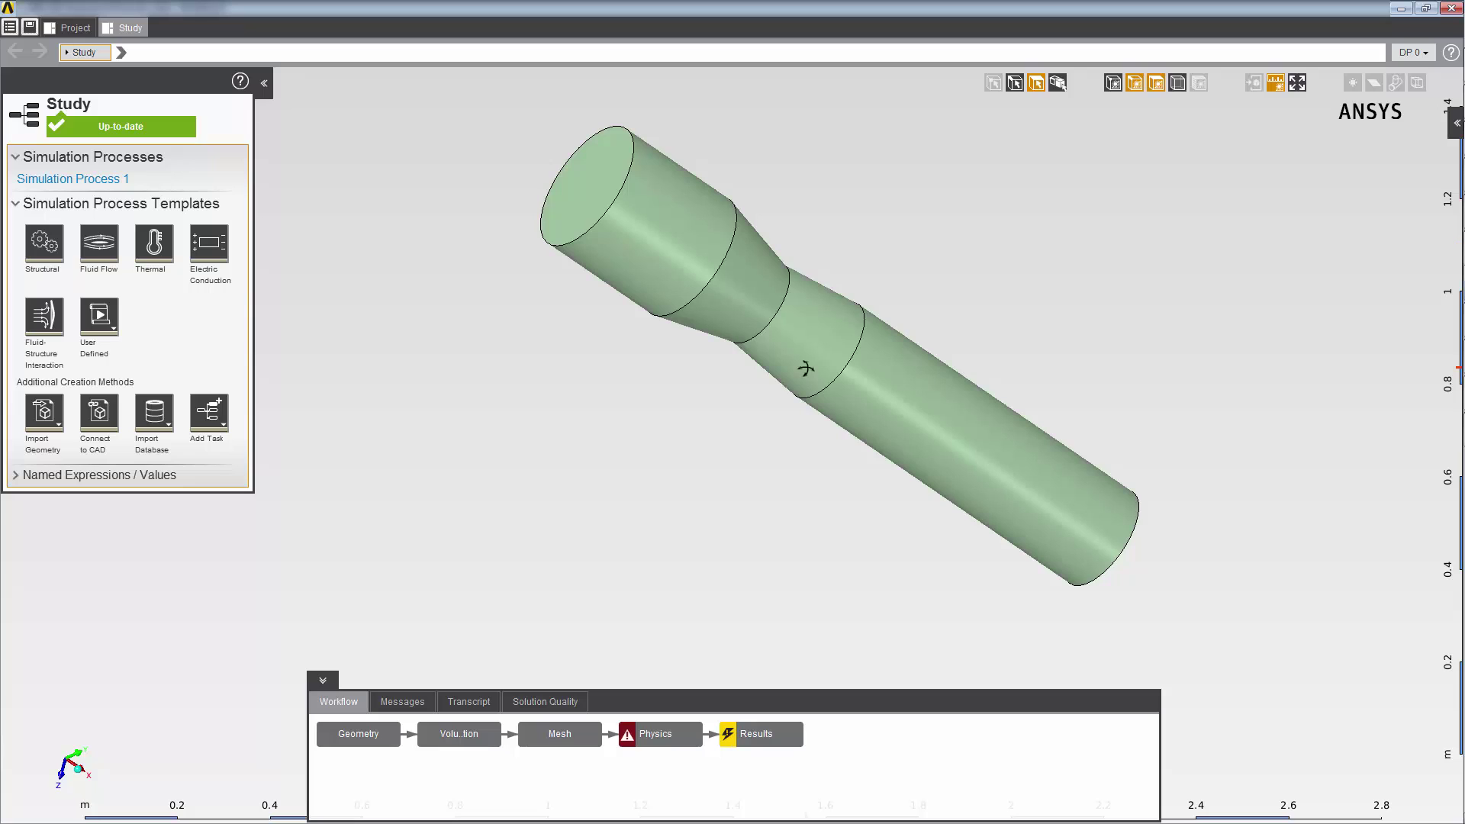
left_click(578, 742)
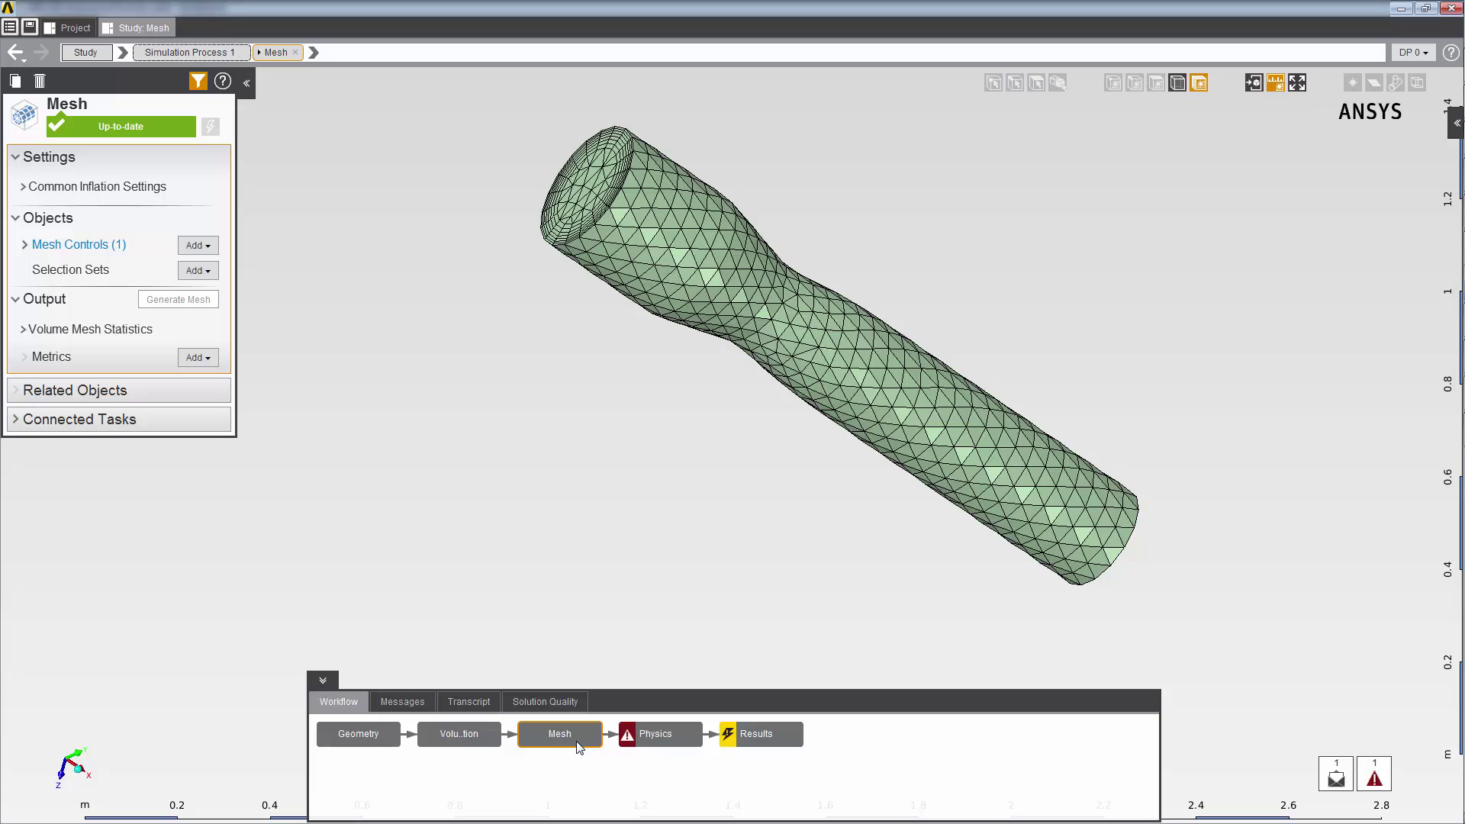
left_click(647, 738)
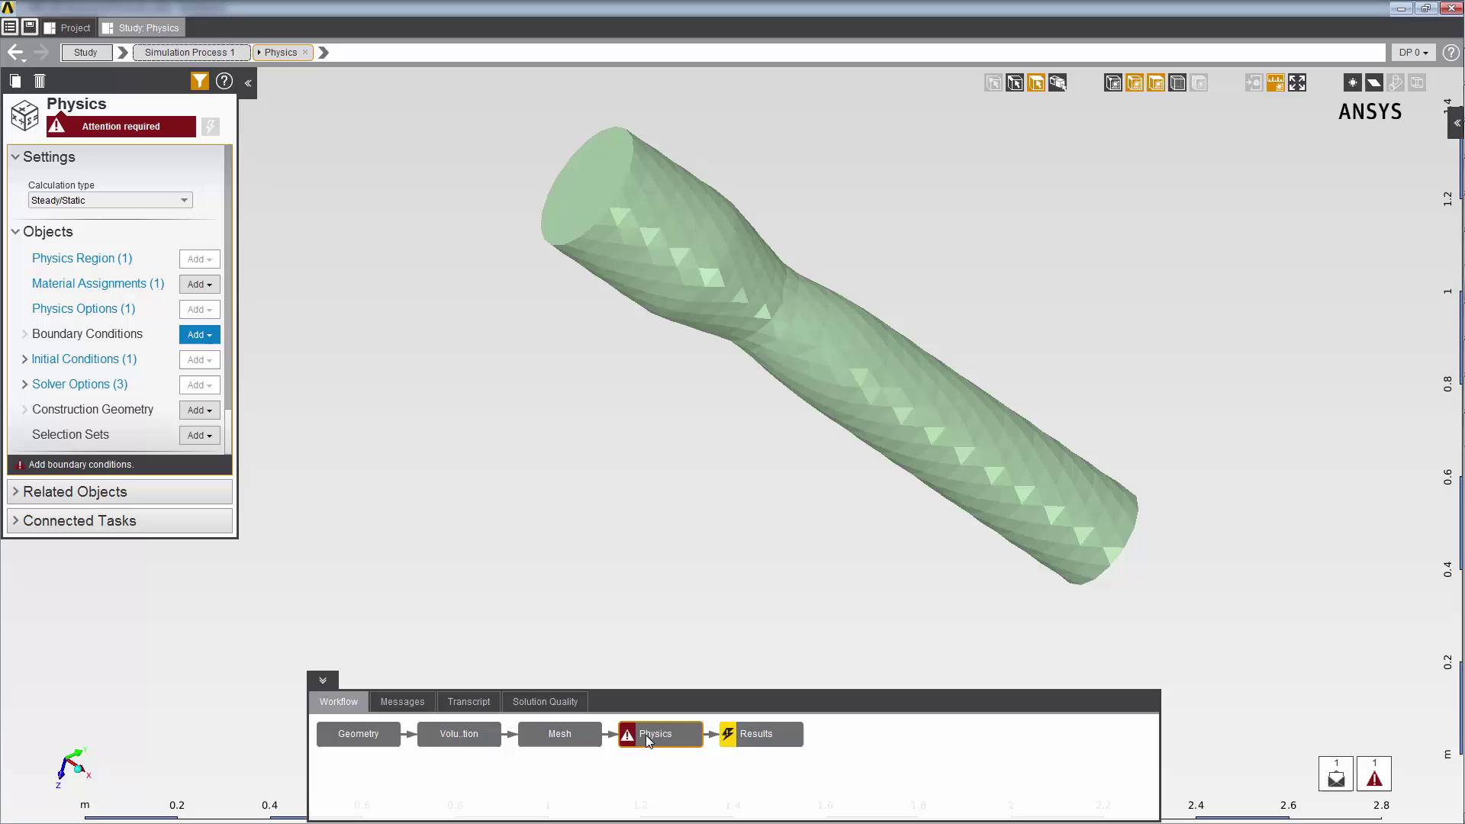
right_click(380, 309)
mouse_move(380, 313)
mouse_move(518, 326)
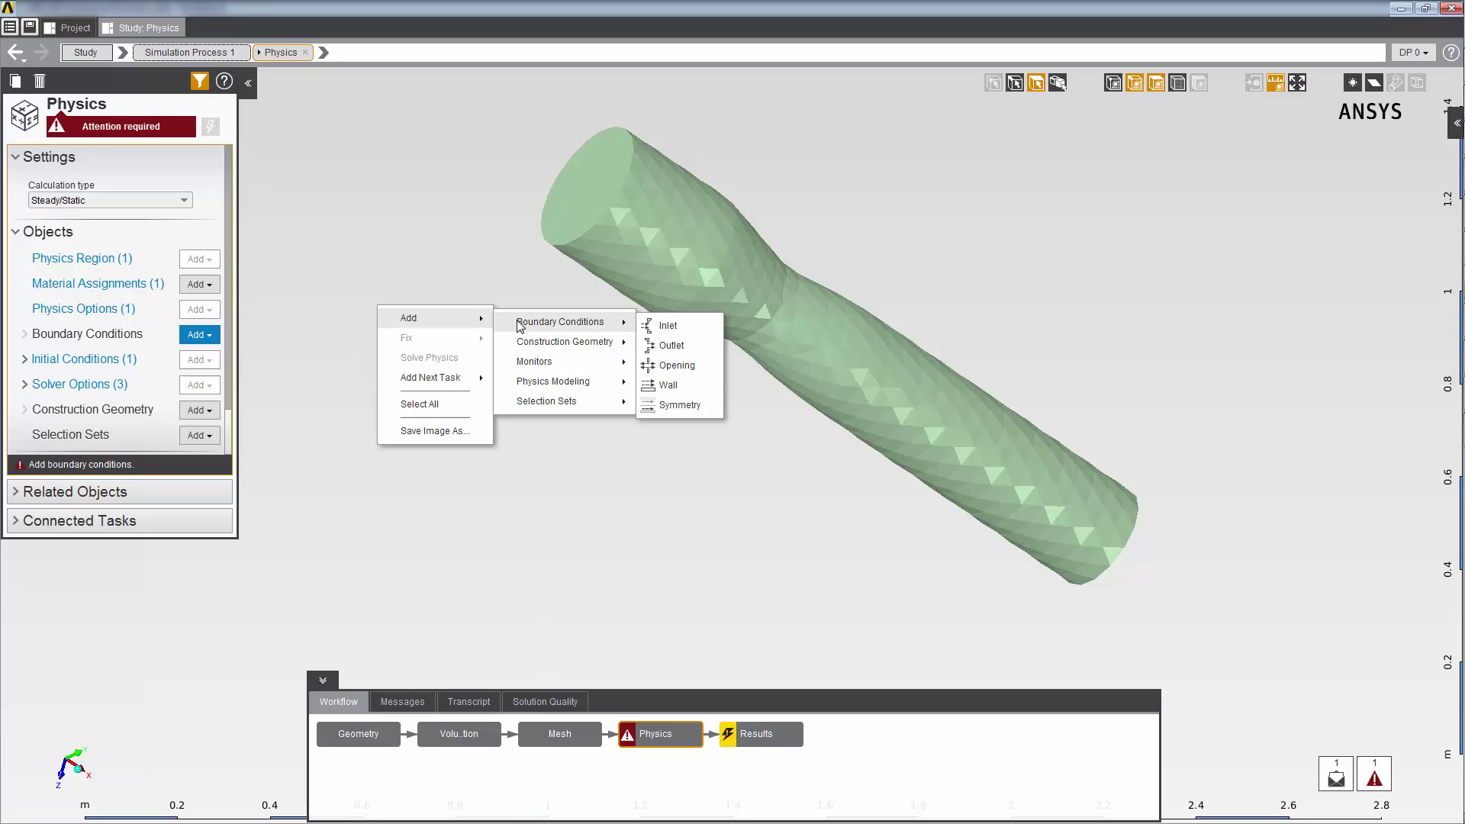
left_click(662, 327)
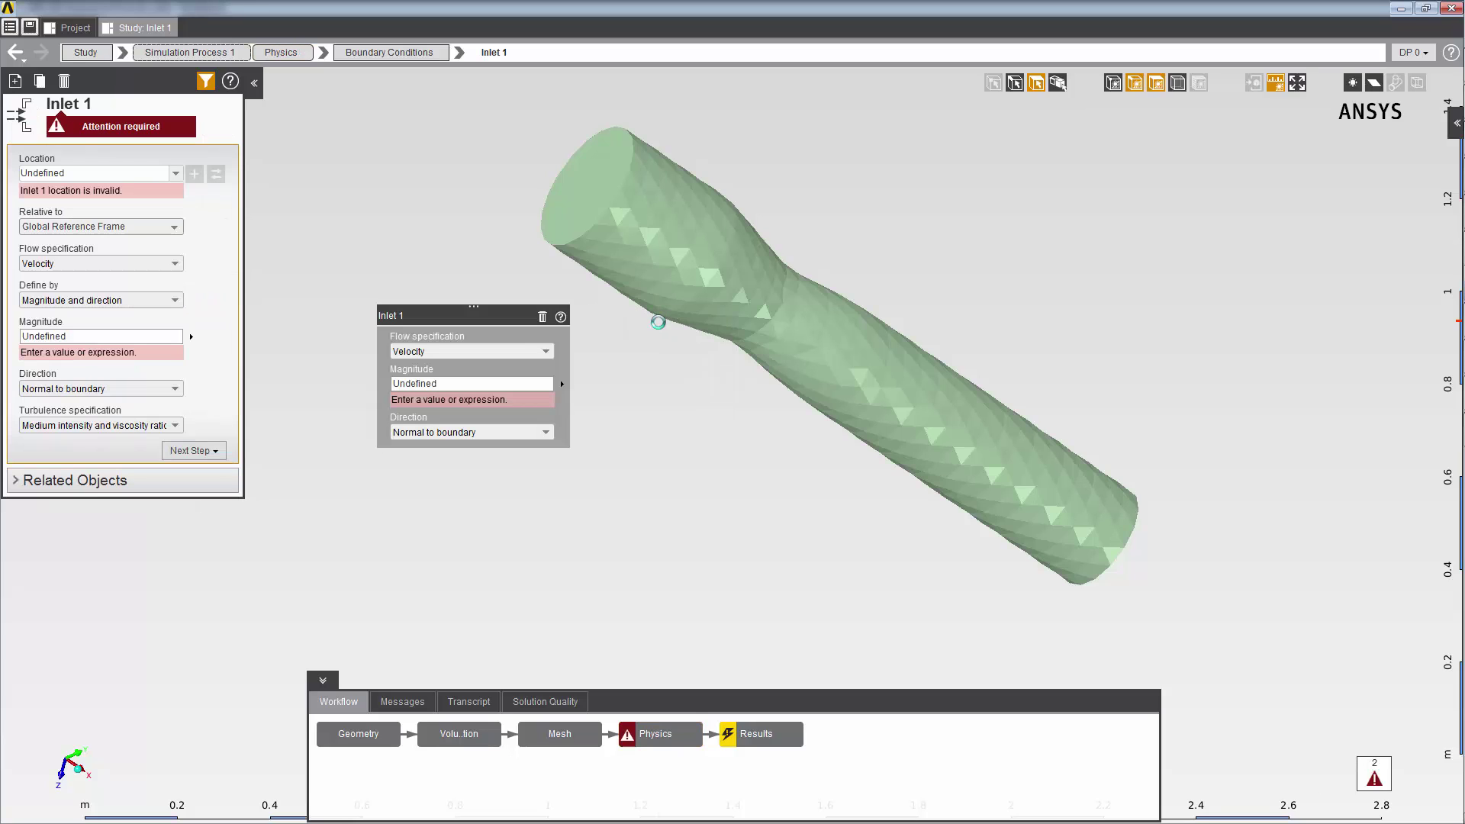
left_click(175, 173)
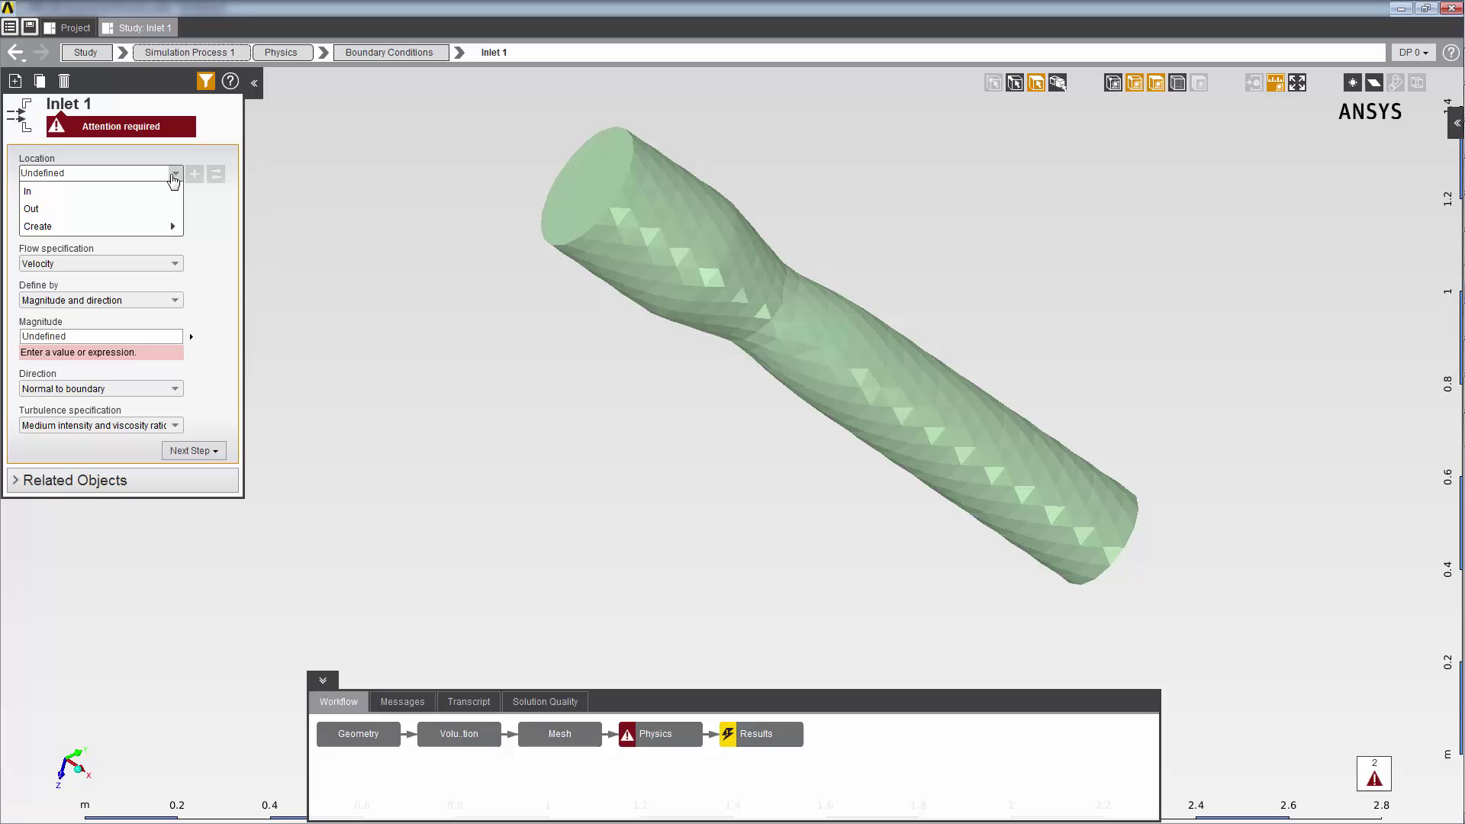
left_click(162, 193)
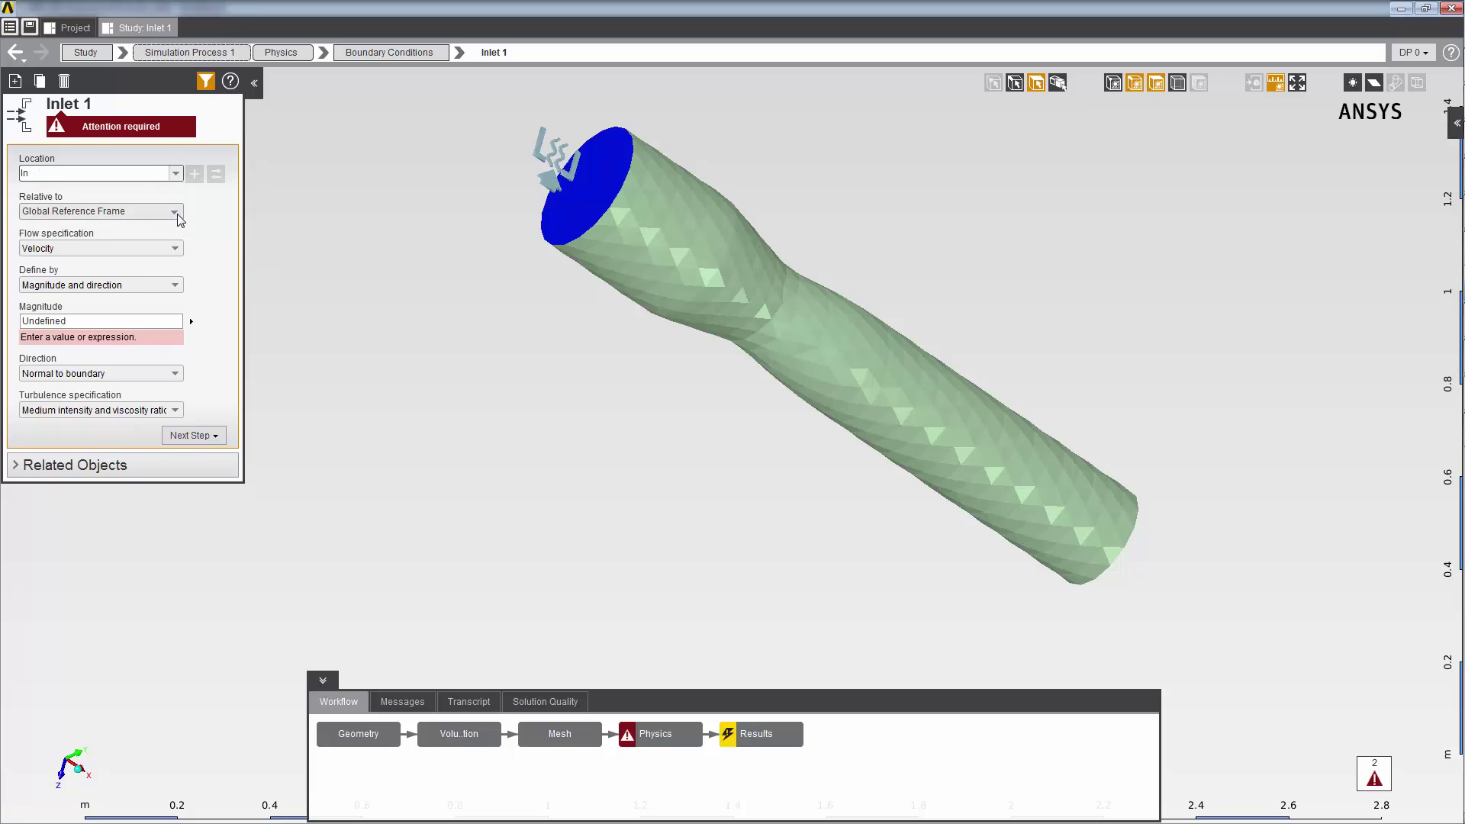
Create a new reference frame for the inlet and set its Axis 1 to the Z Axis.
left_click(177, 217)
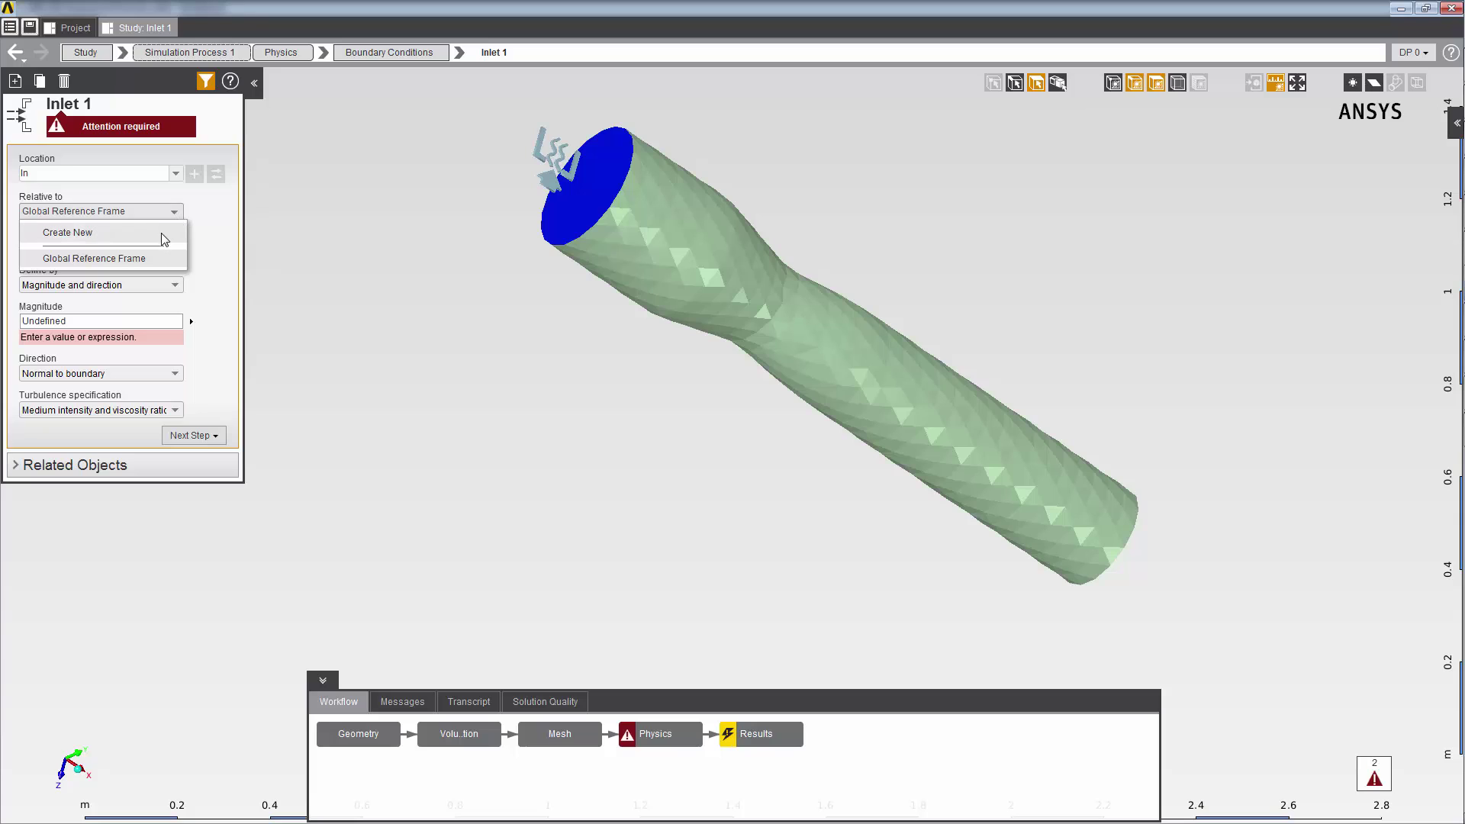
left_click(164, 239)
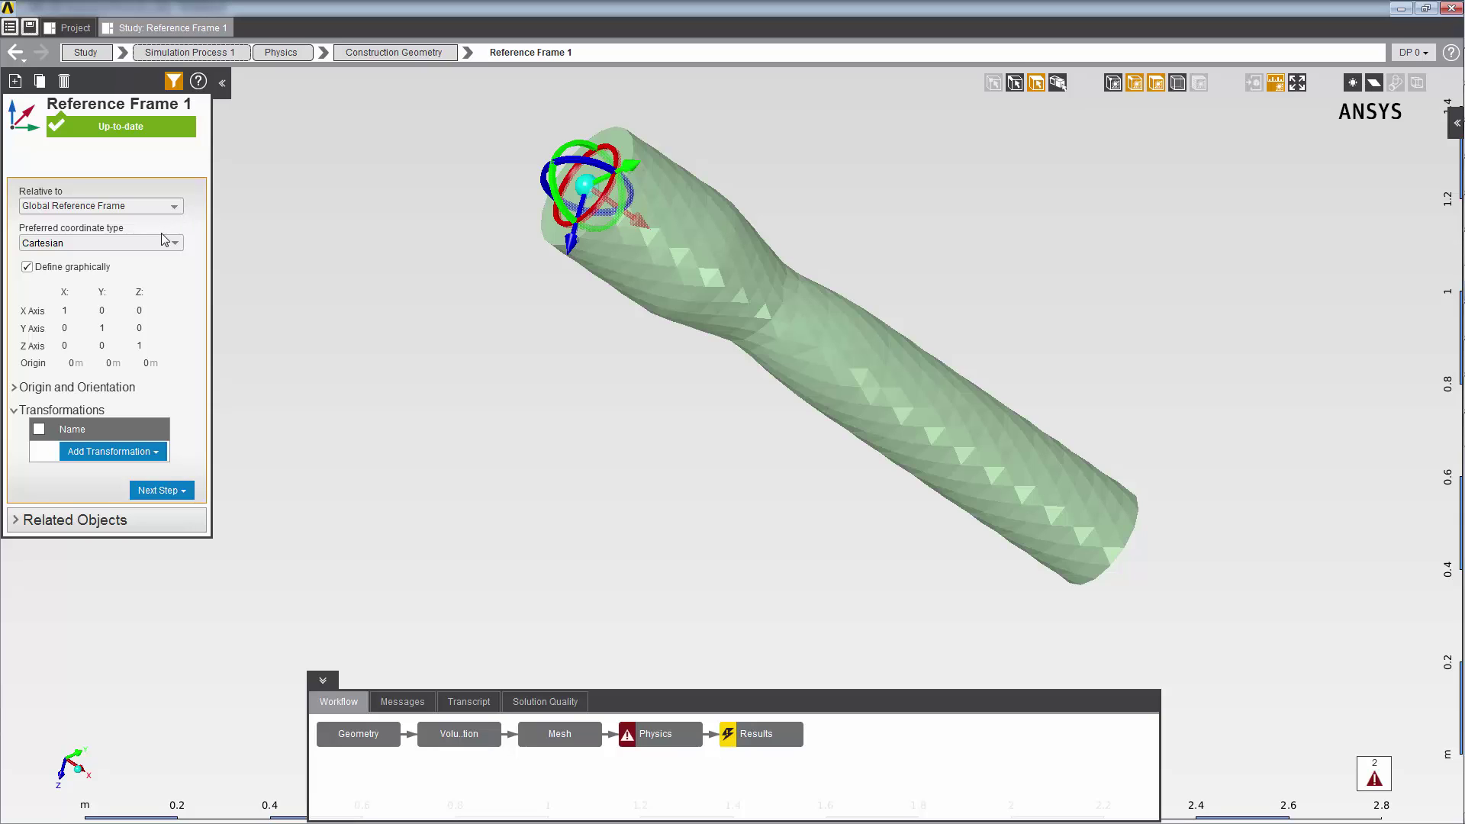
left_click(16, 389)
left_click(284, 542)
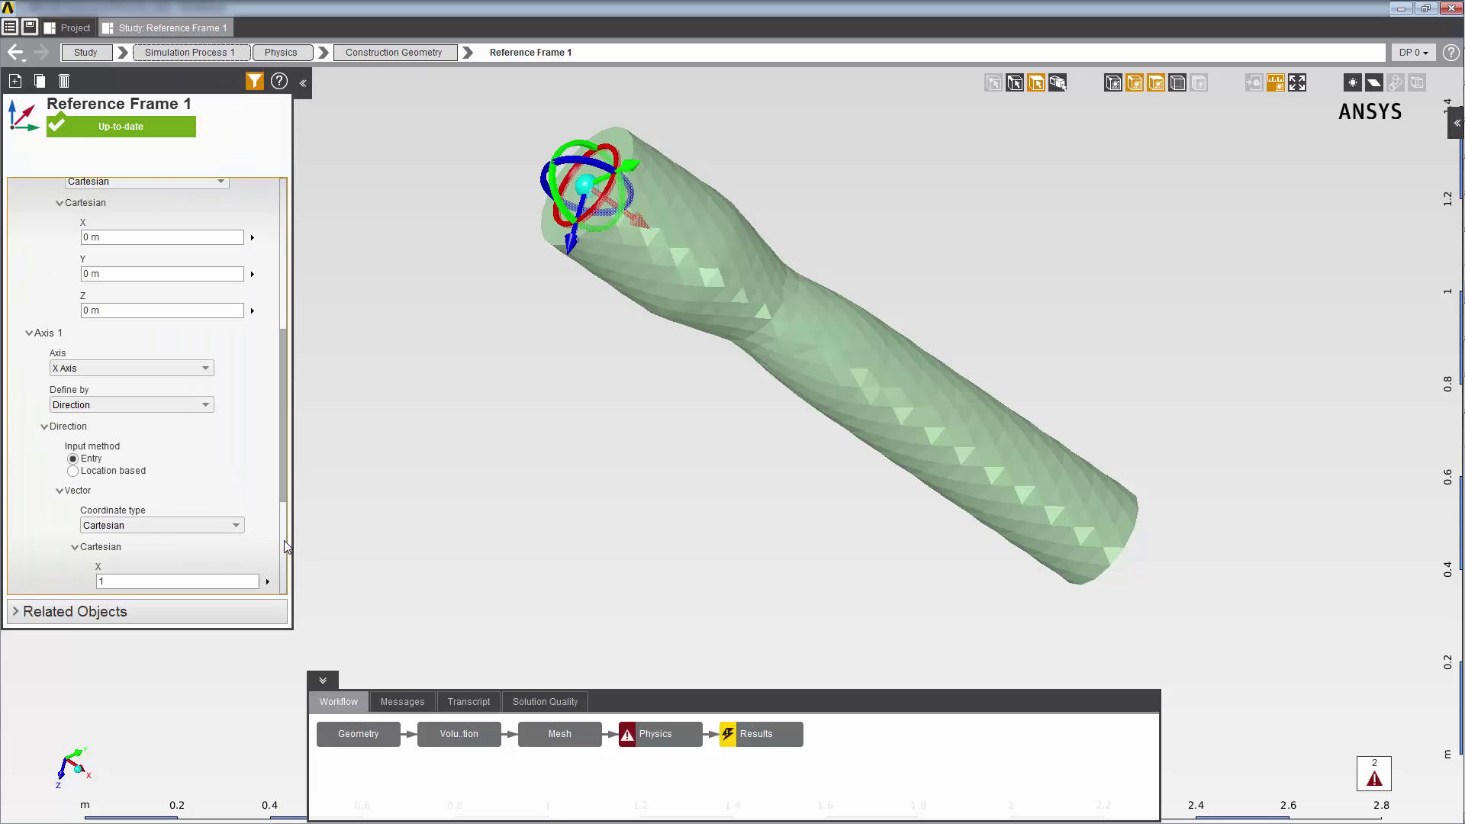
left_click(115, 369)
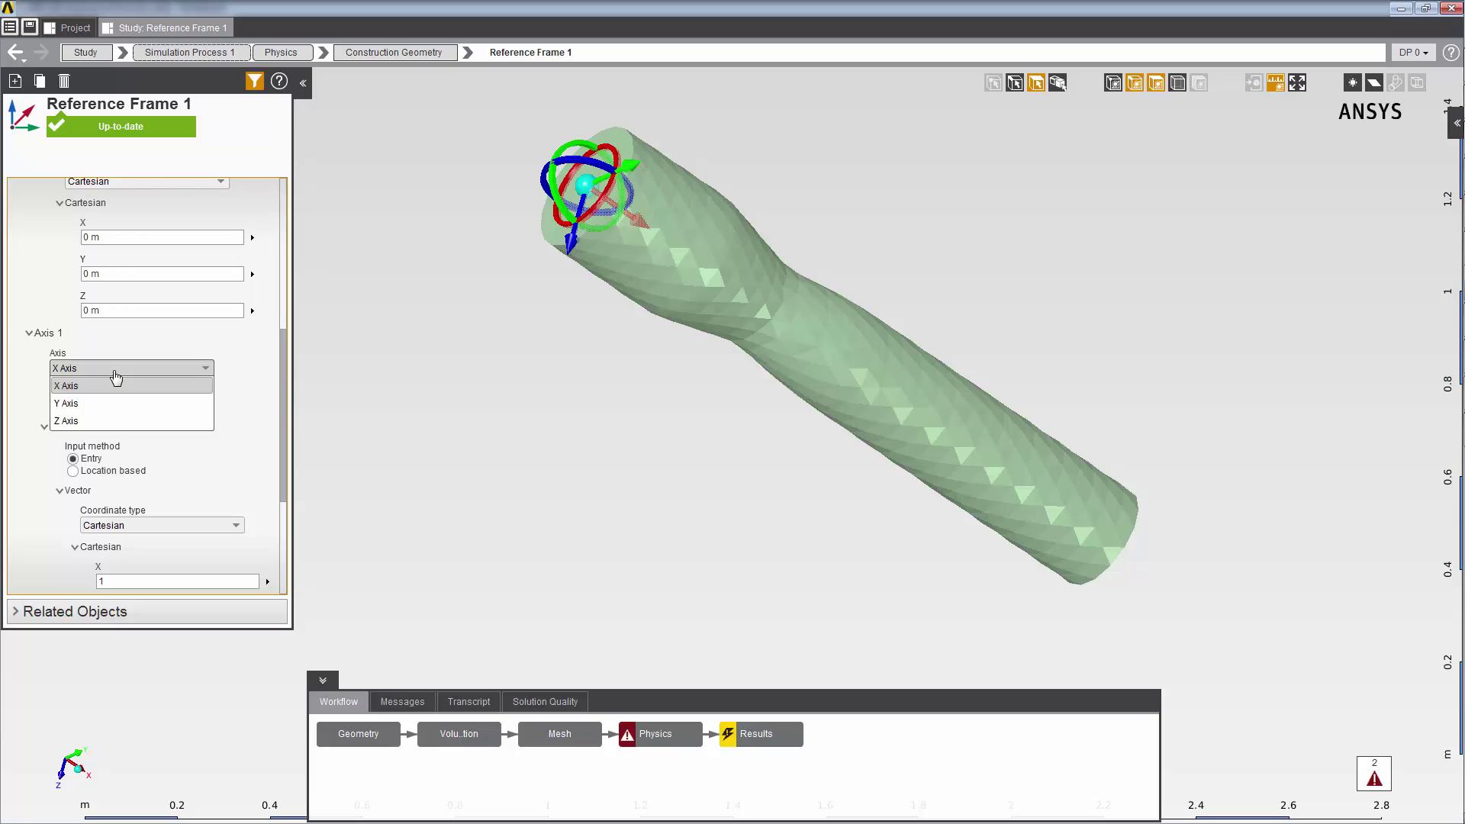
left_click(107, 423)
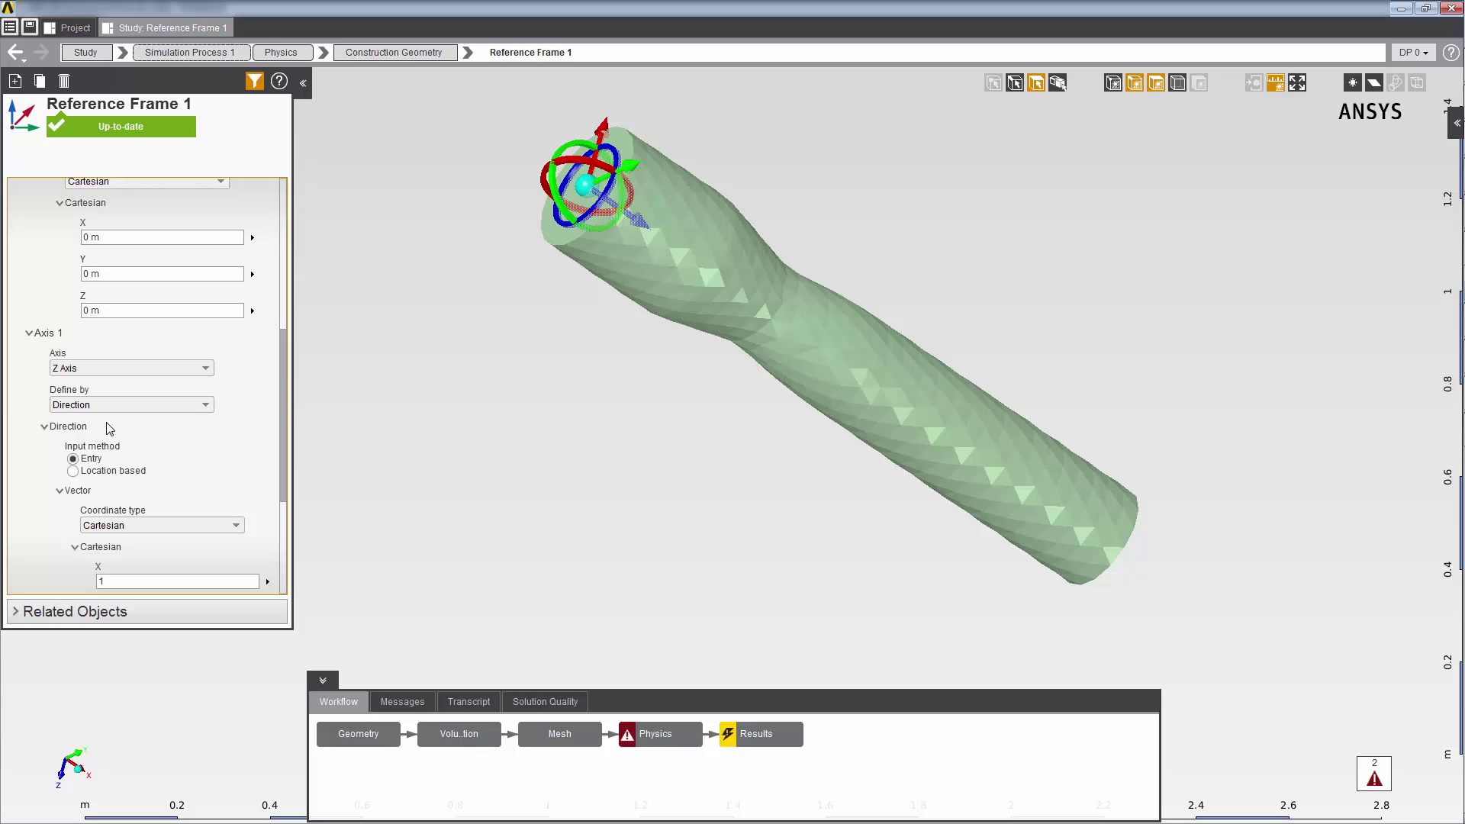
Add a named expression to the study and name it InletVel.
left_click(85, 52)
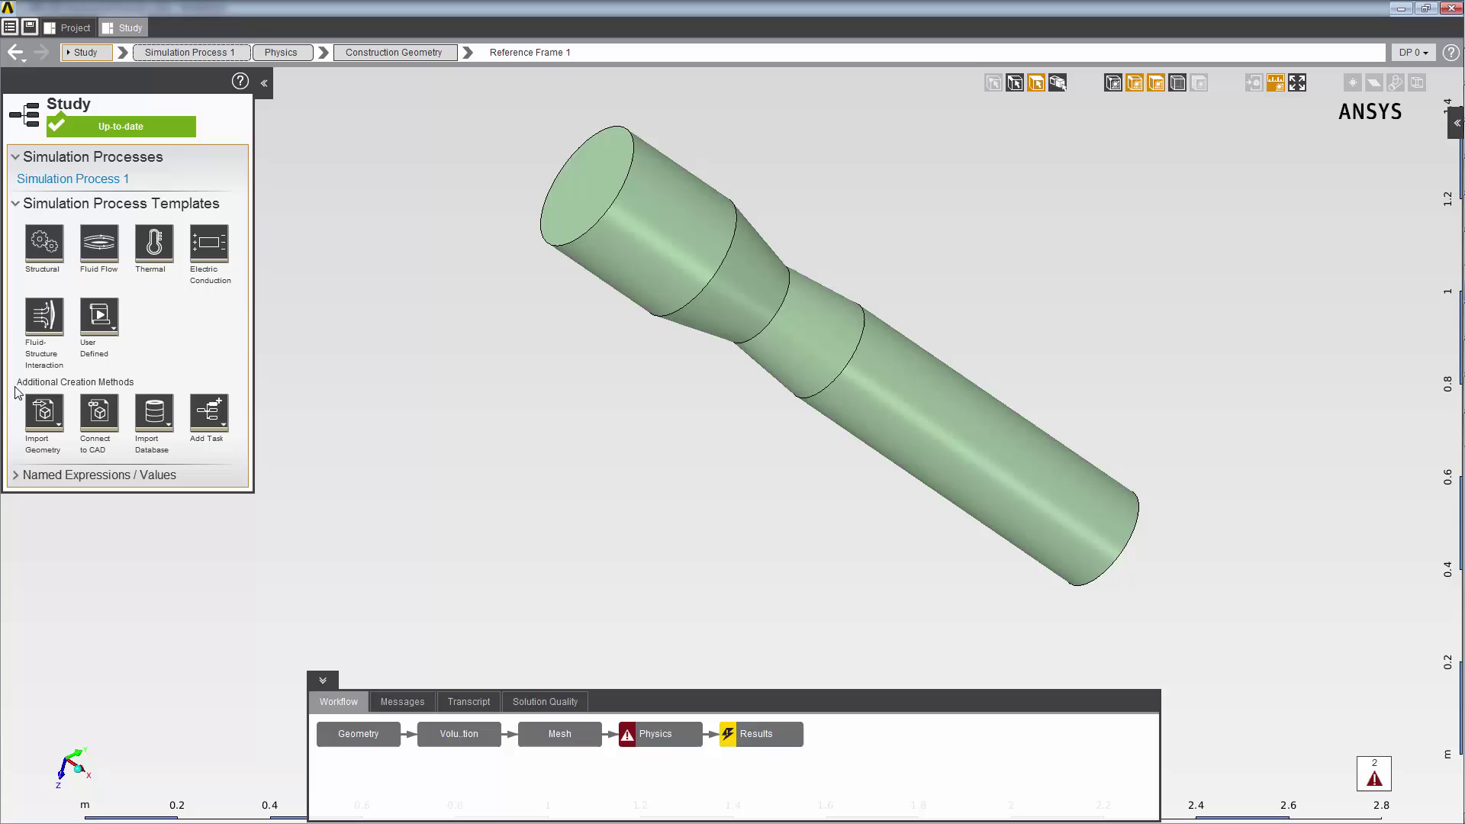
left_click(20, 476)
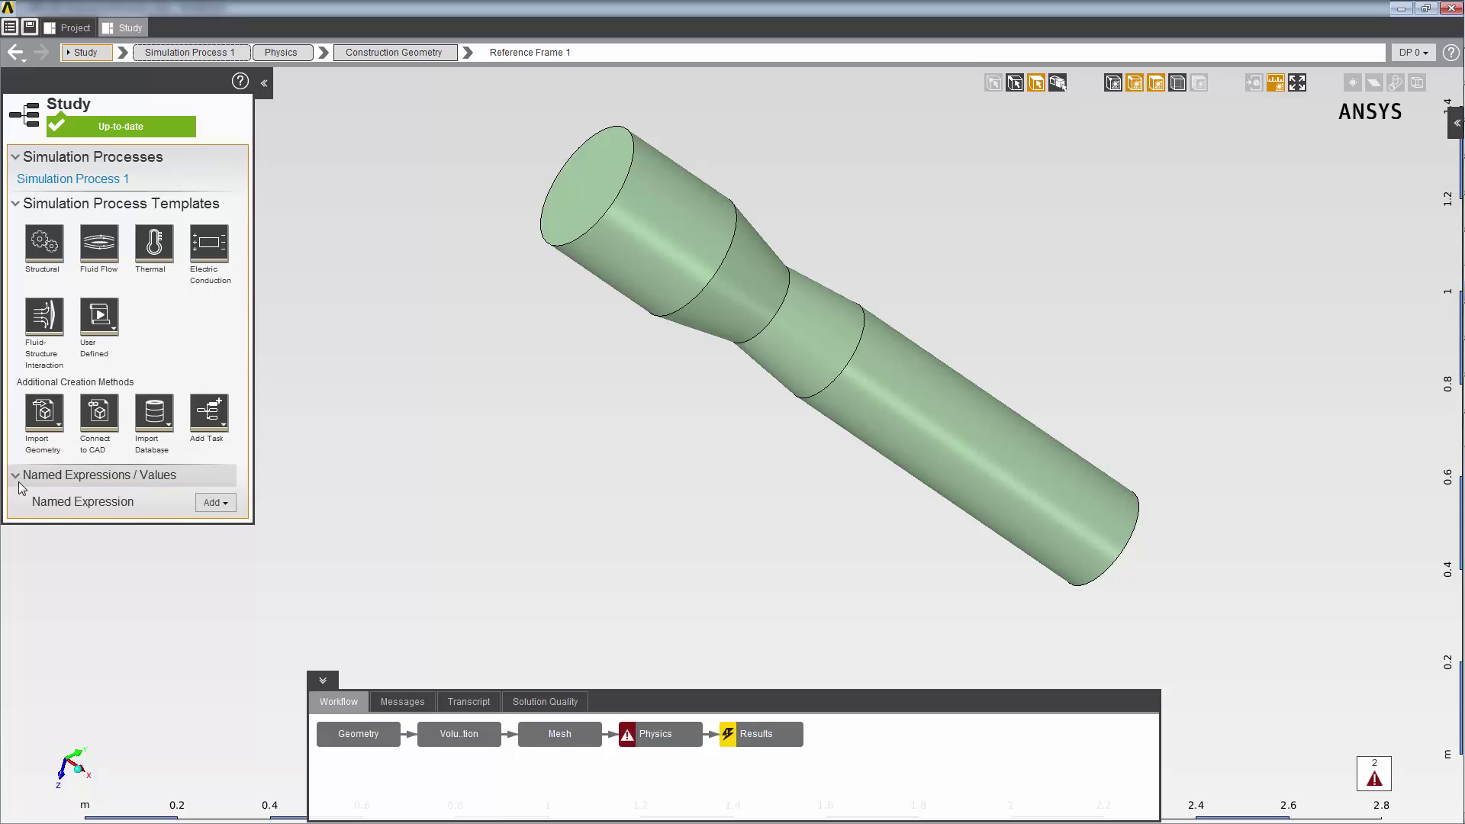
left_click(221, 504)
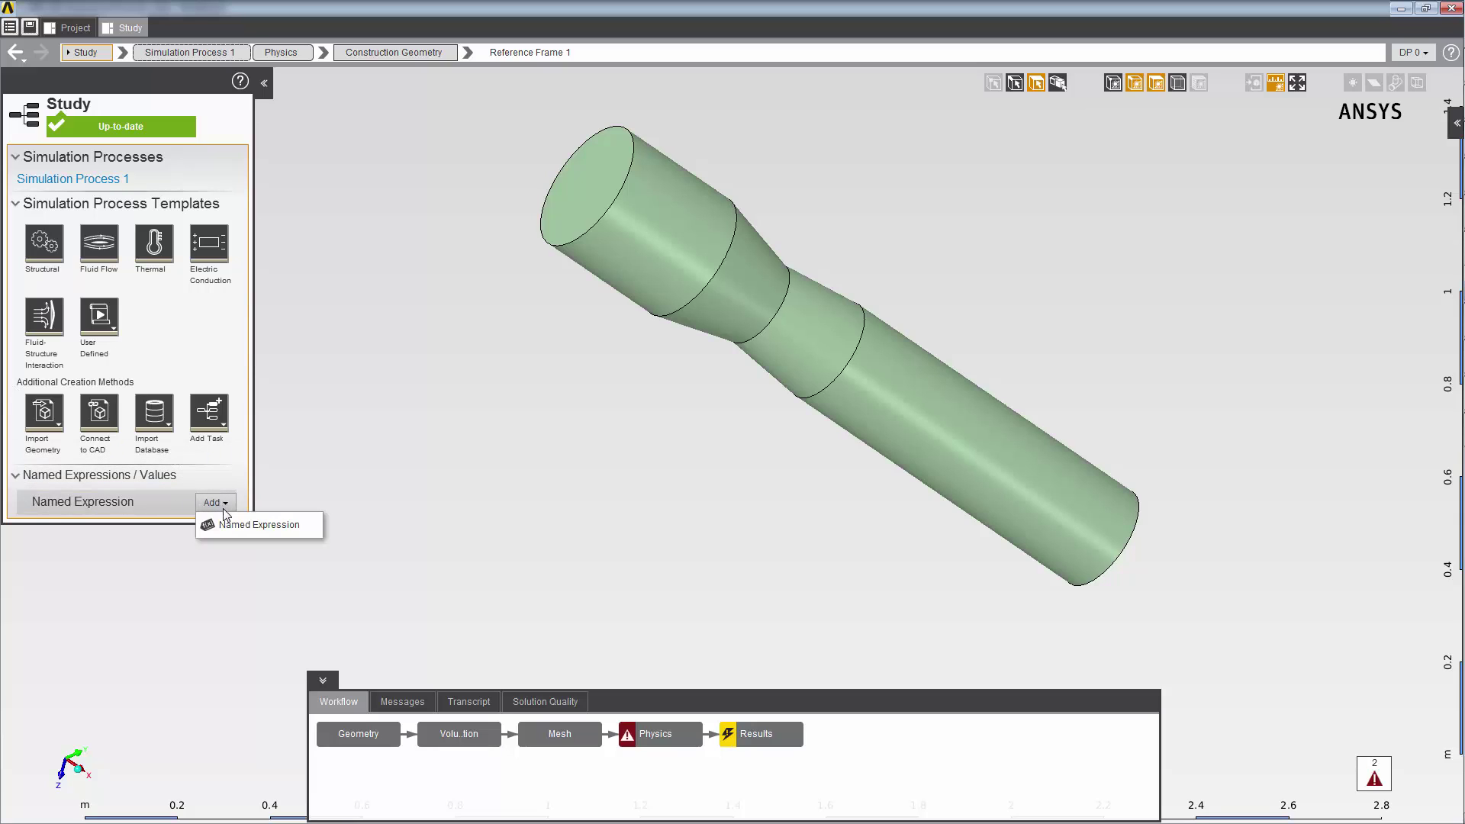
left_click(223, 525)
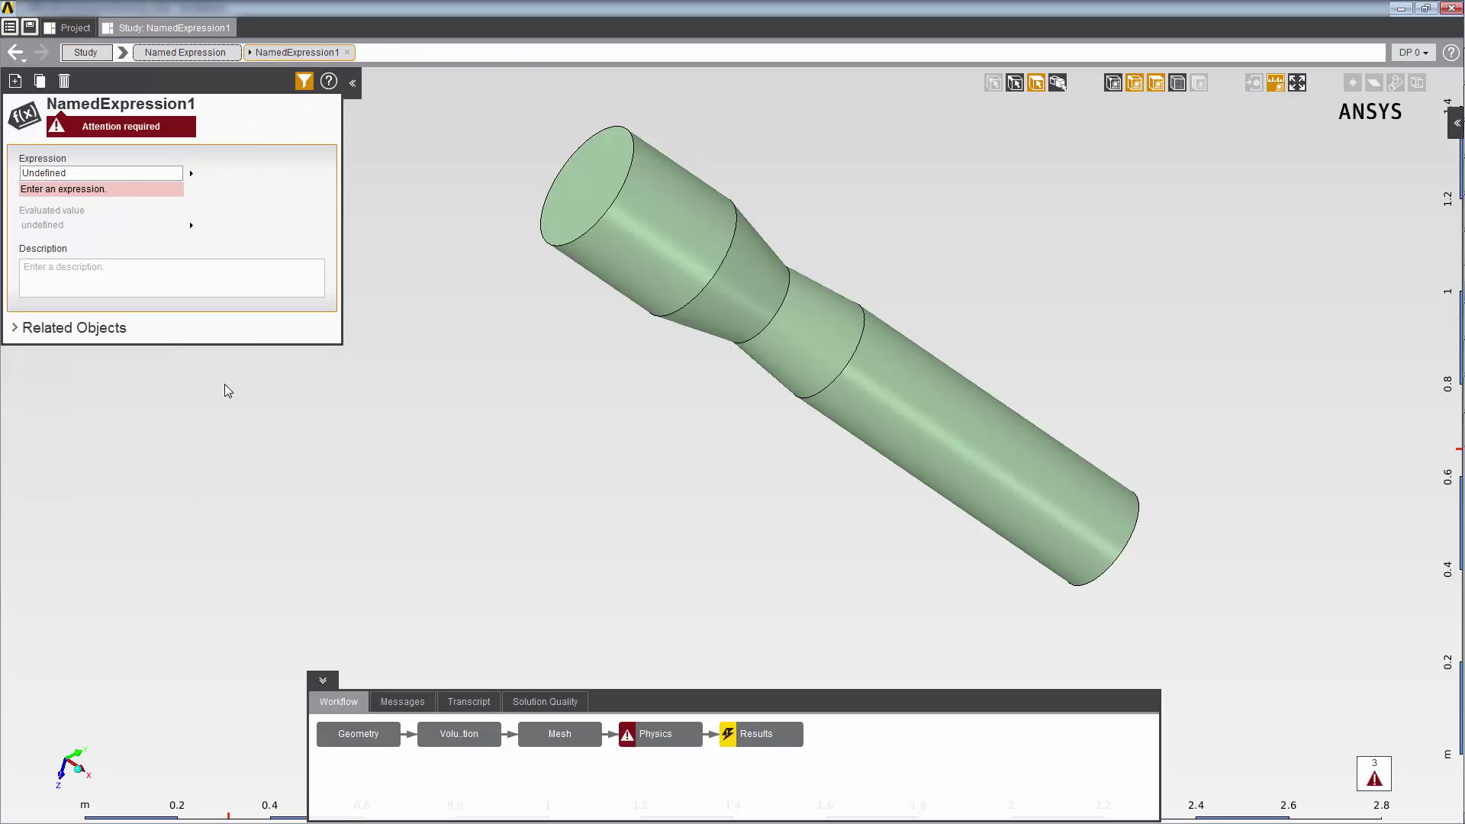
double_click(159, 106)
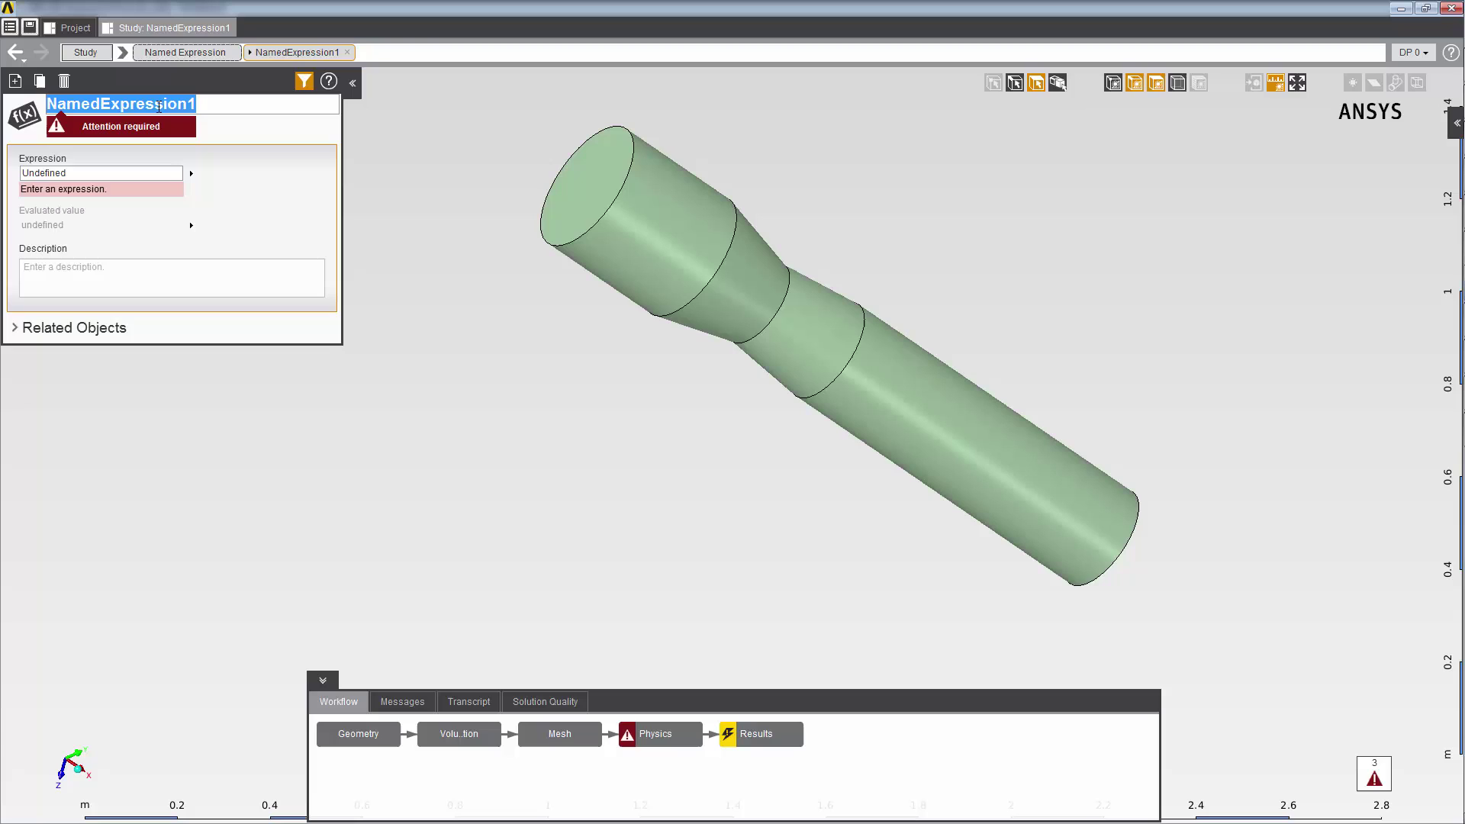
type("InletVel")
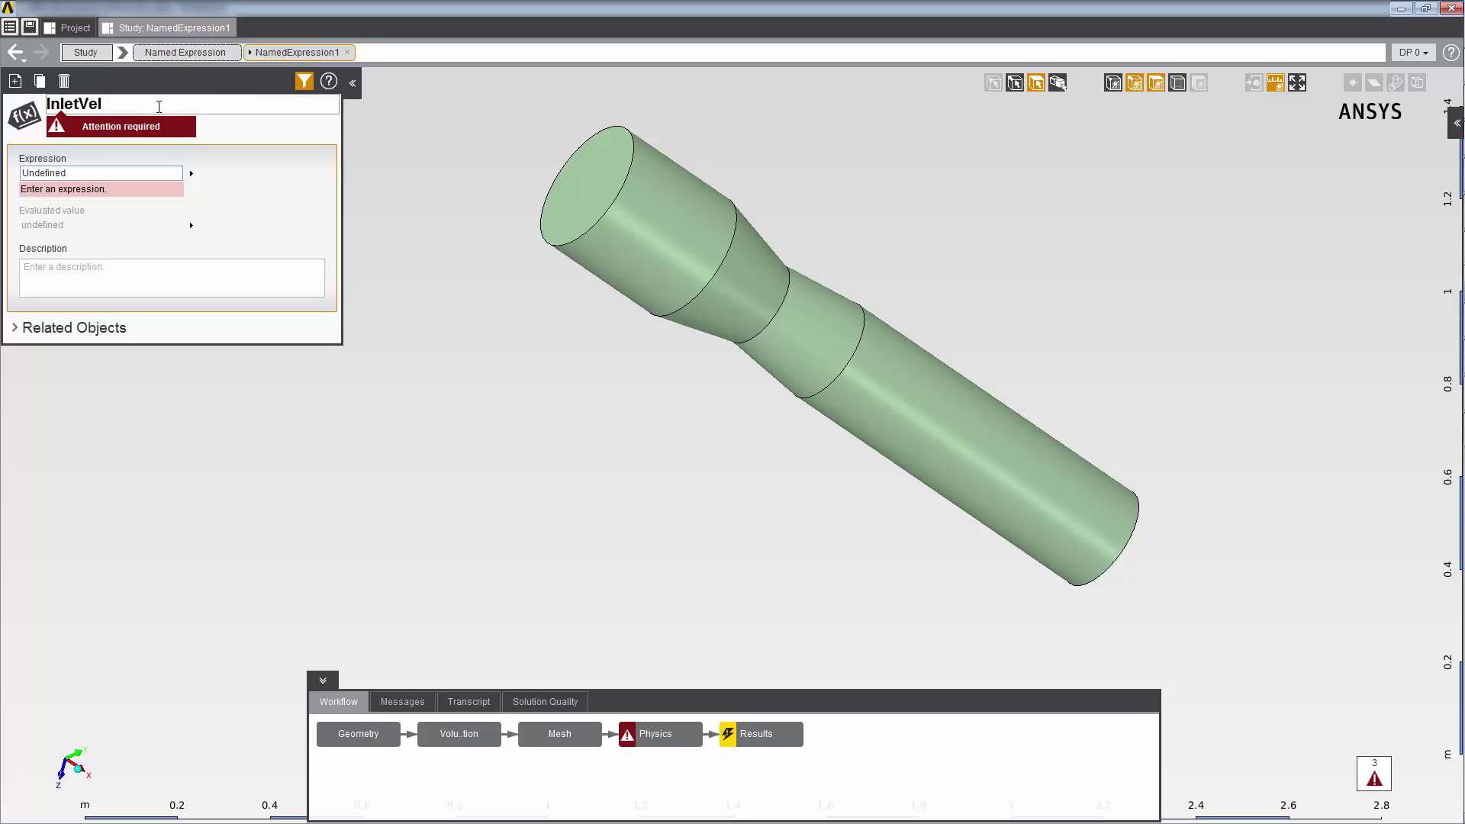
key("Return")
Define the InletVel expression as 10 [m s^-1].
left_click(80, 175)
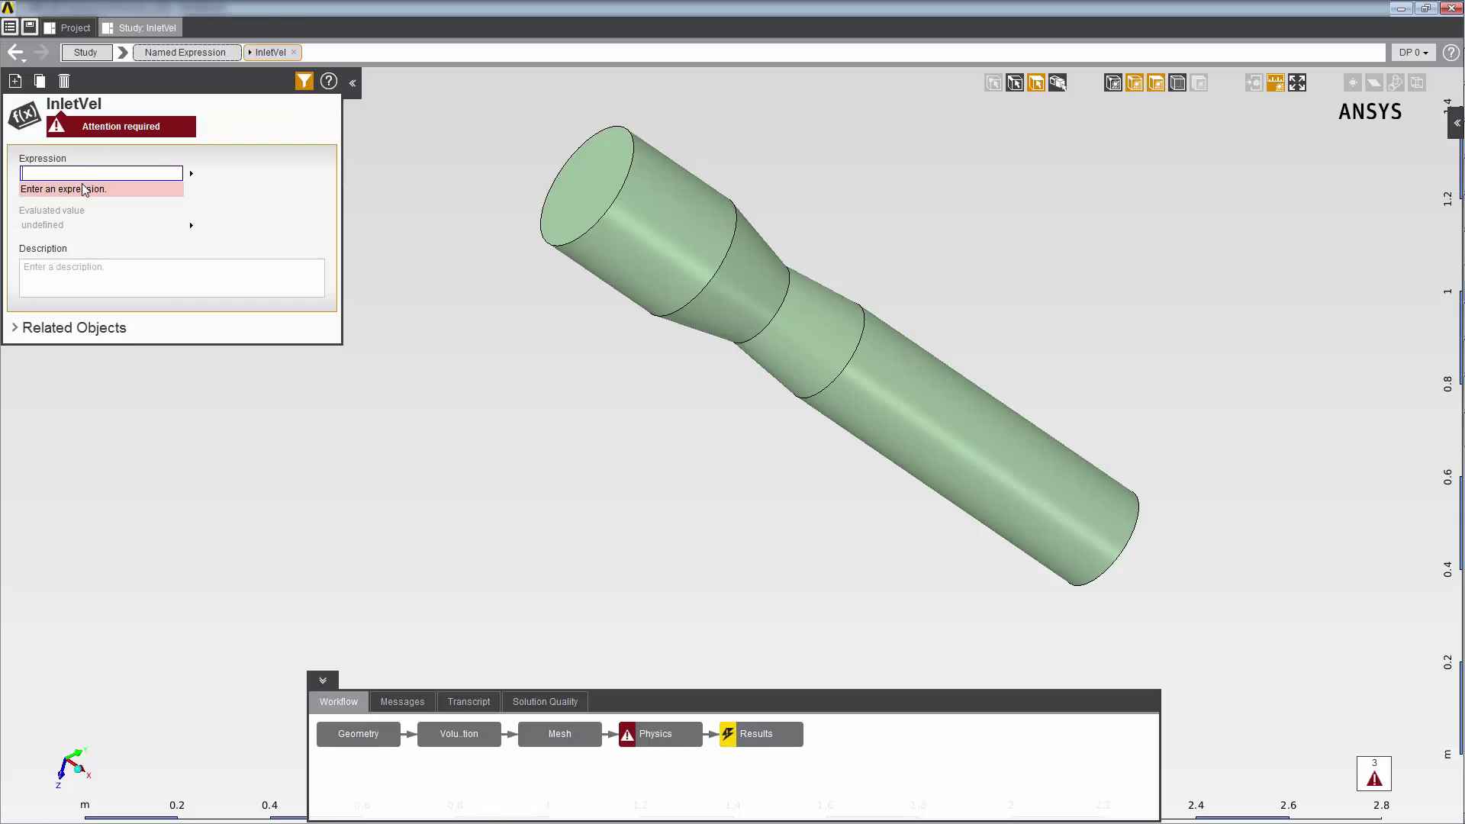
type("10 [m")
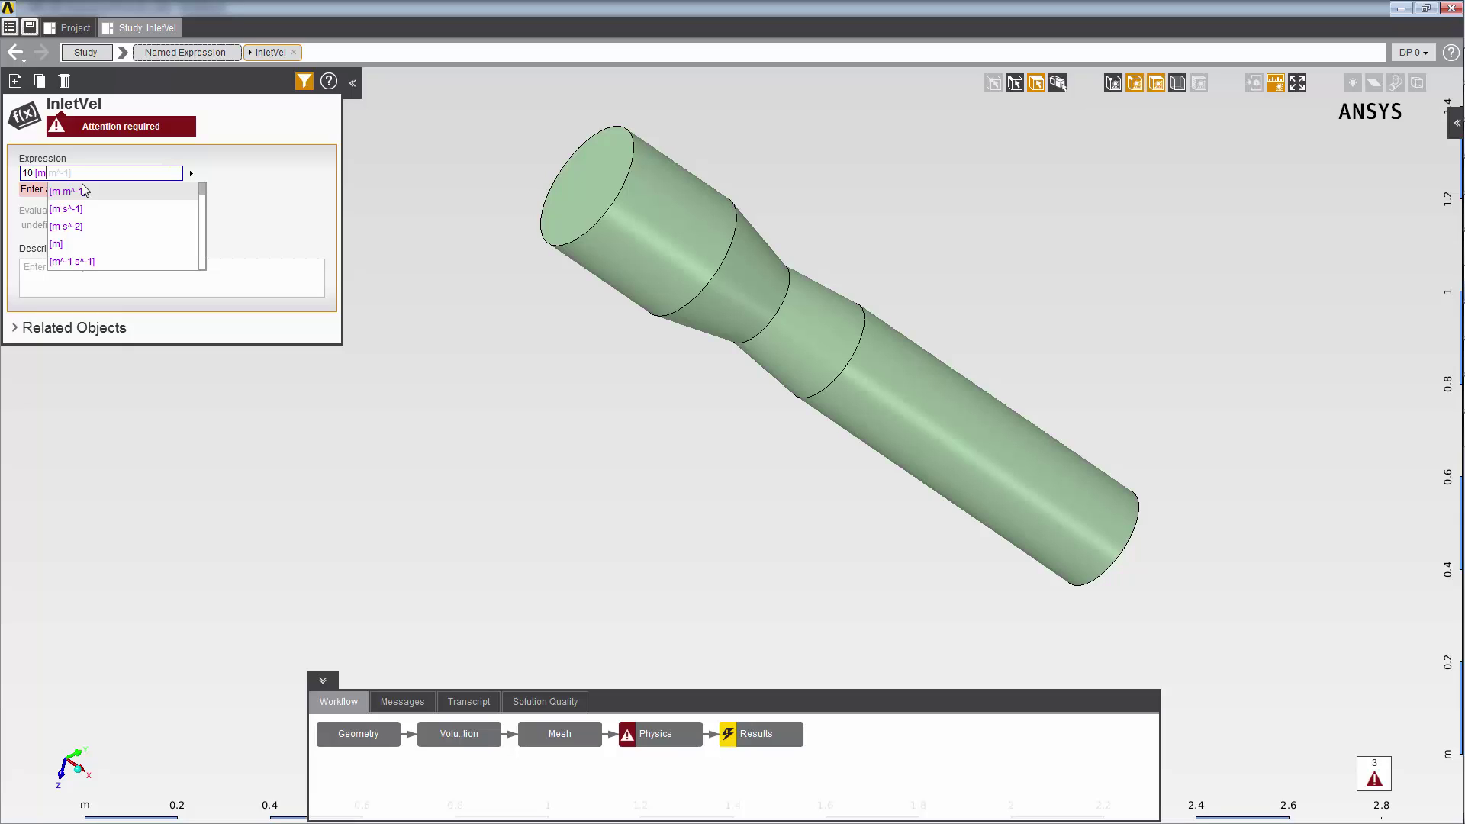
left_click(129, 215)
Set the inlet's velocity magnitude to InletVel*((0.15[m]-sqrt(Position.x**2+Position.y**2))/0.15[m]).
left_click(669, 731)
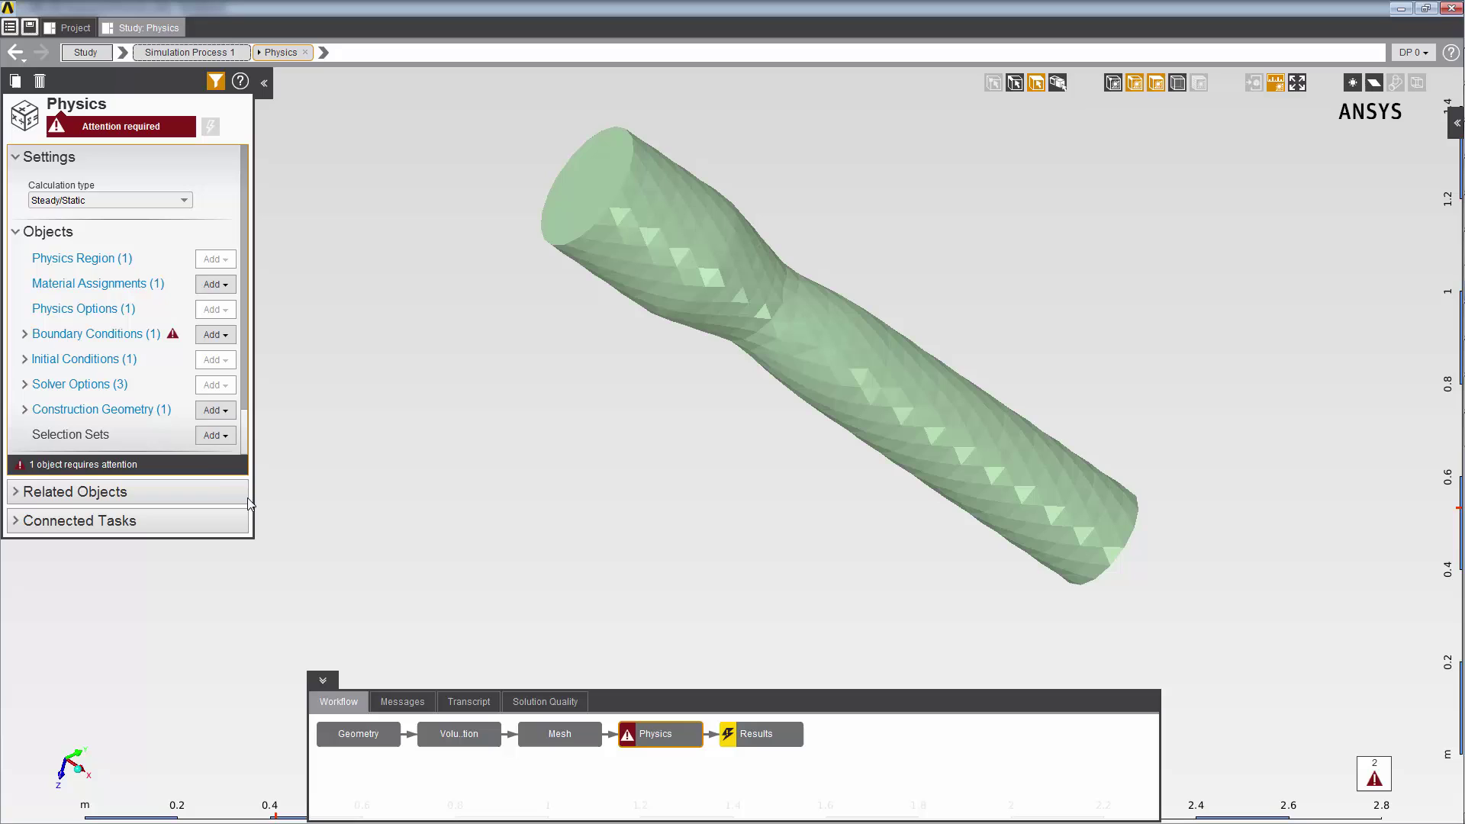
left_click(145, 335)
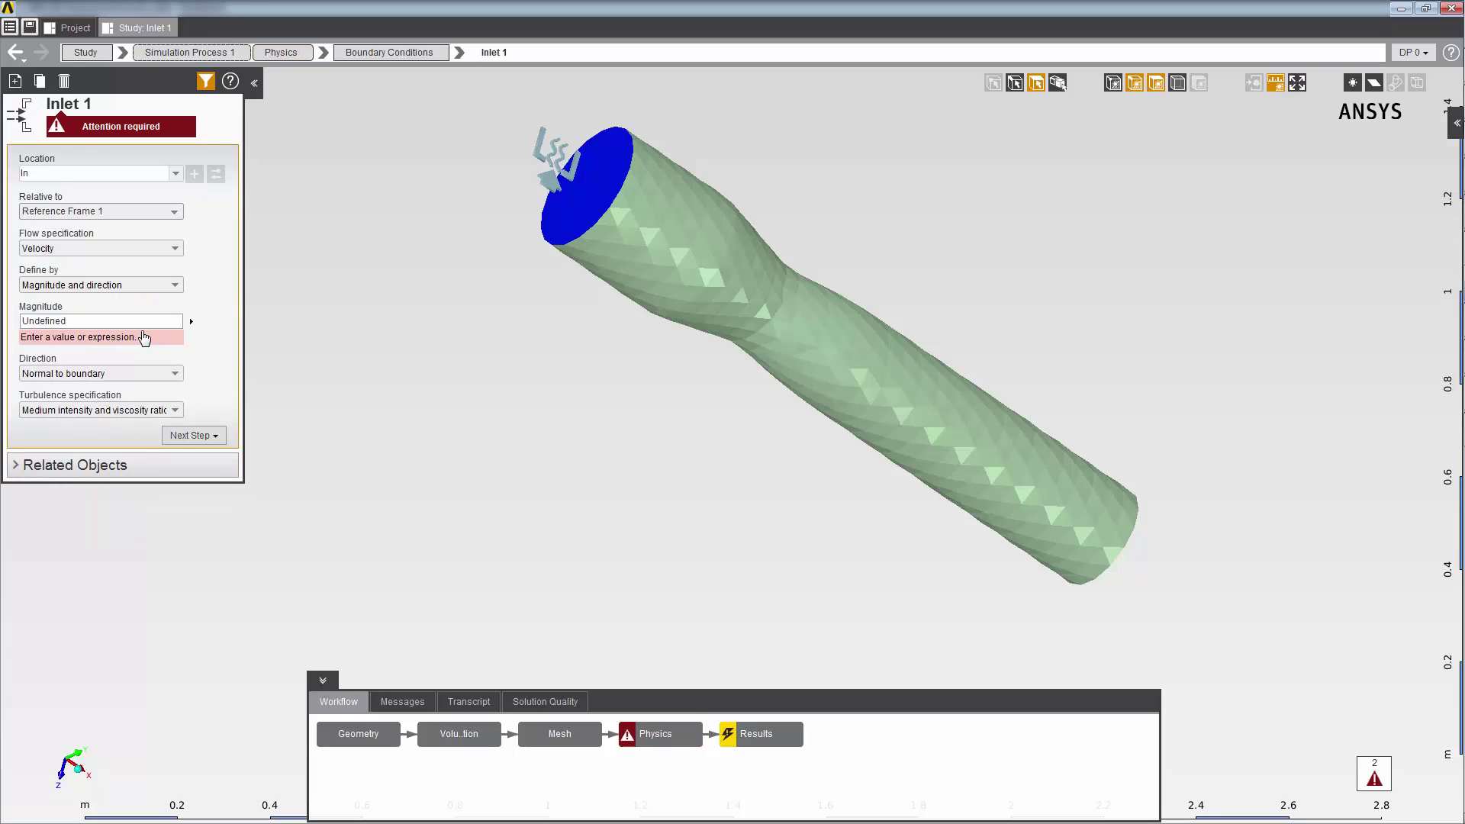
left_click(136, 322)
type("InletVel*((0.15[m]-sqrt(Position.x**2+Position.y**2))/0.15[m])")
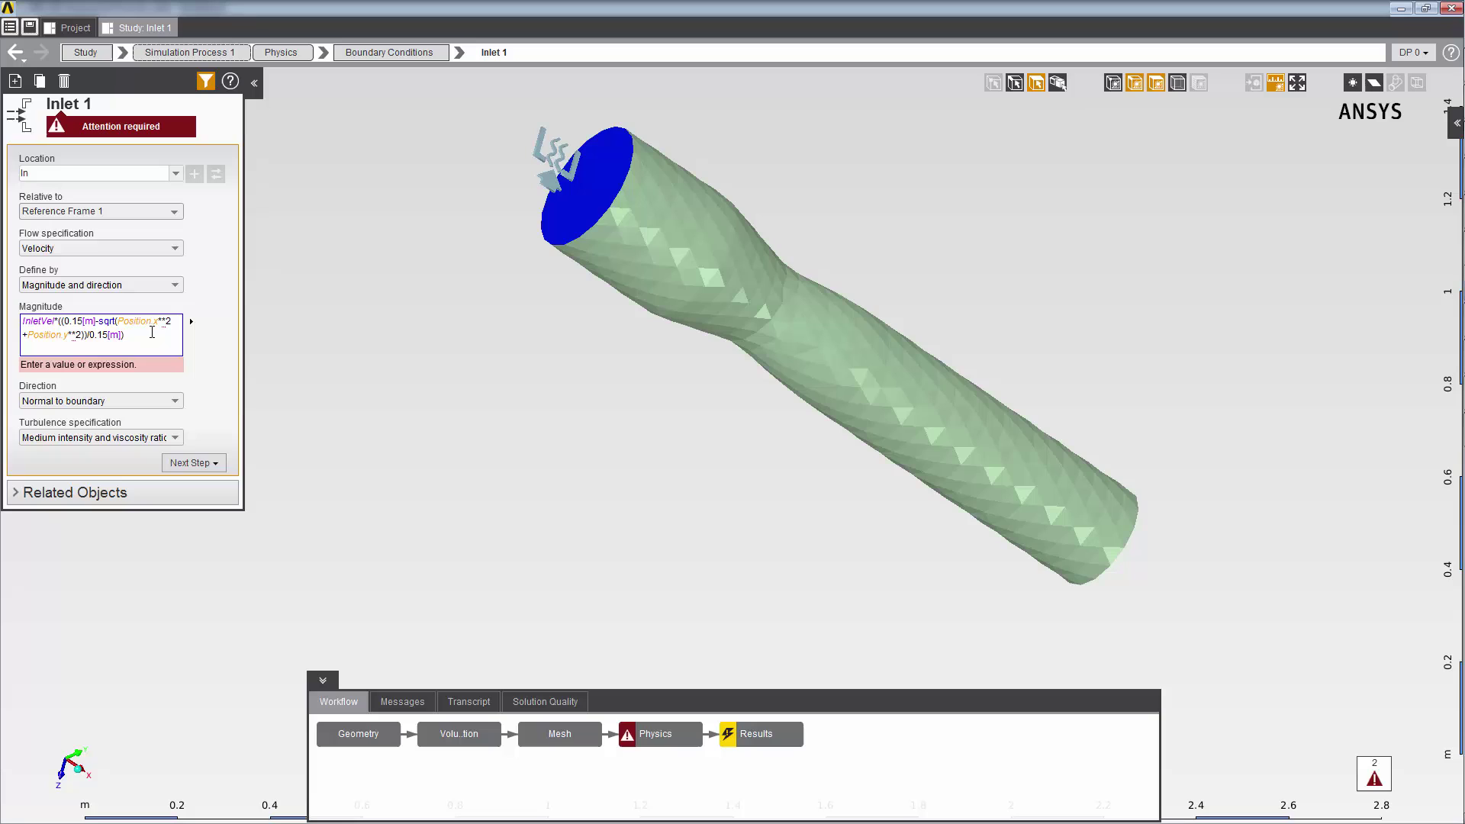
key("Return")
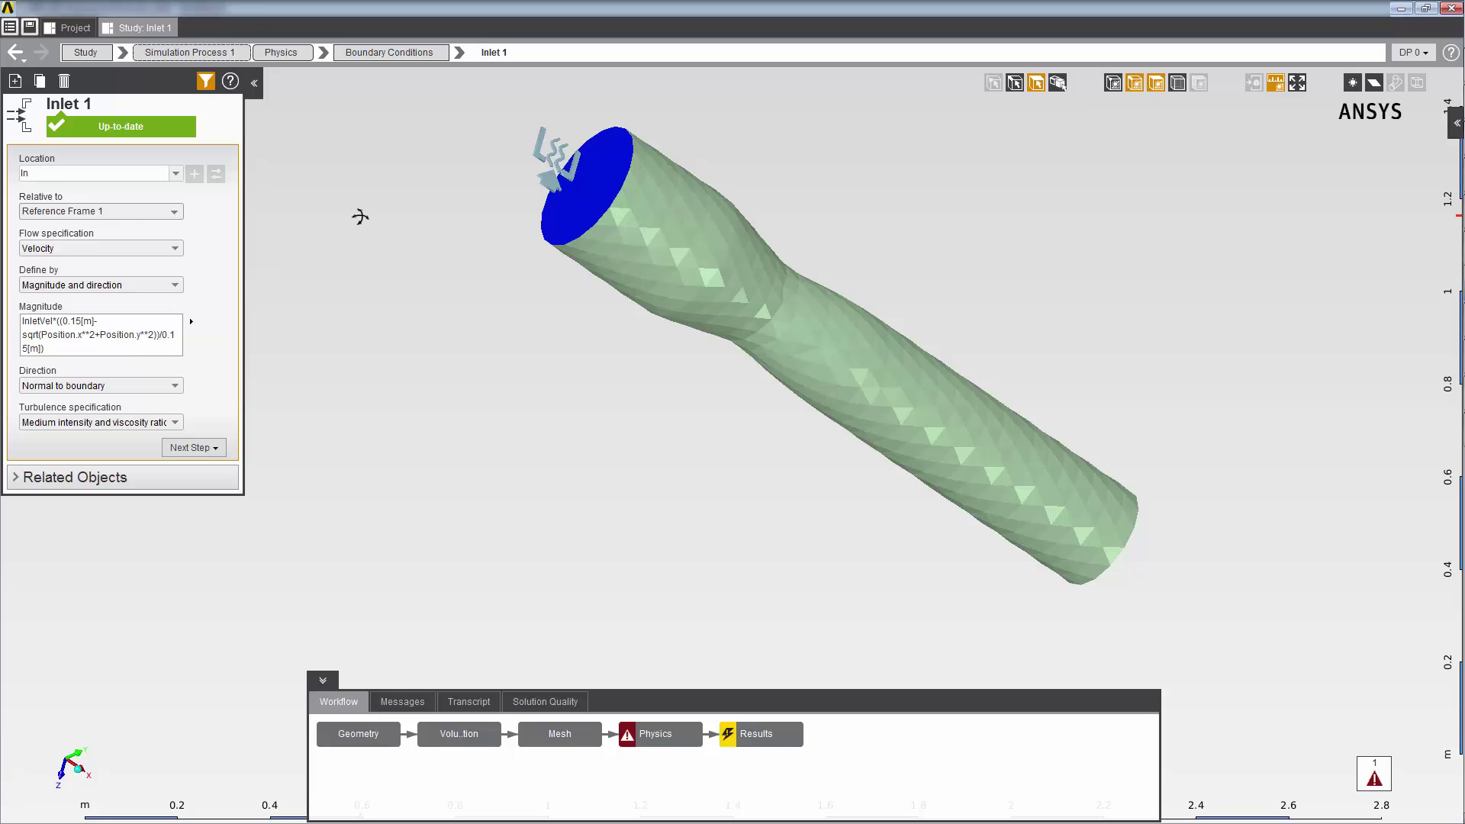
Add an outlet boundary condition at the Out location with a gauge static pressure of 0 Pa.
right_click(361, 218)
mouse_move(368, 234)
mouse_move(507, 233)
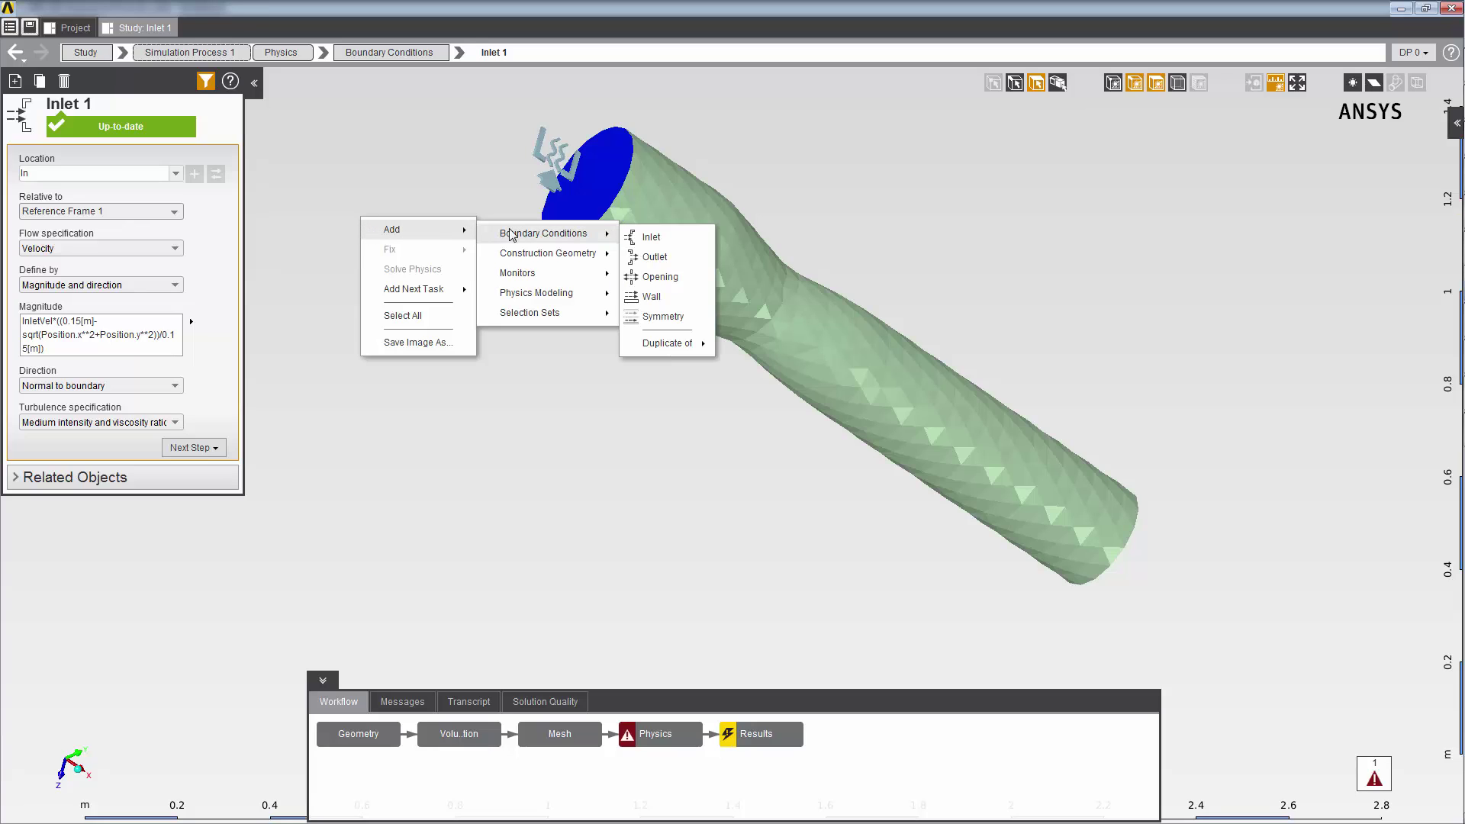
left_click(663, 257)
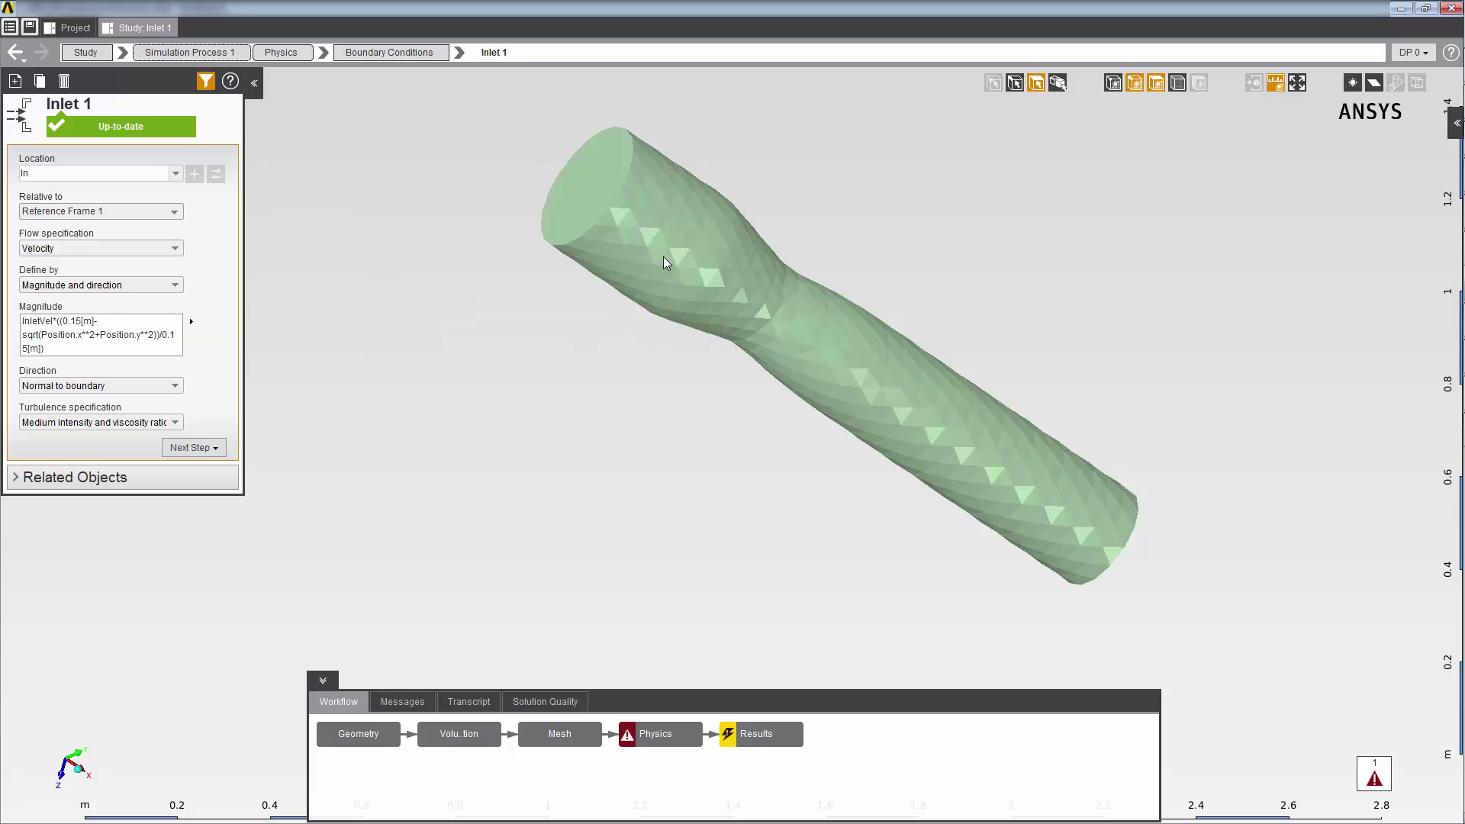
left_click(176, 173)
left_click(138, 209)
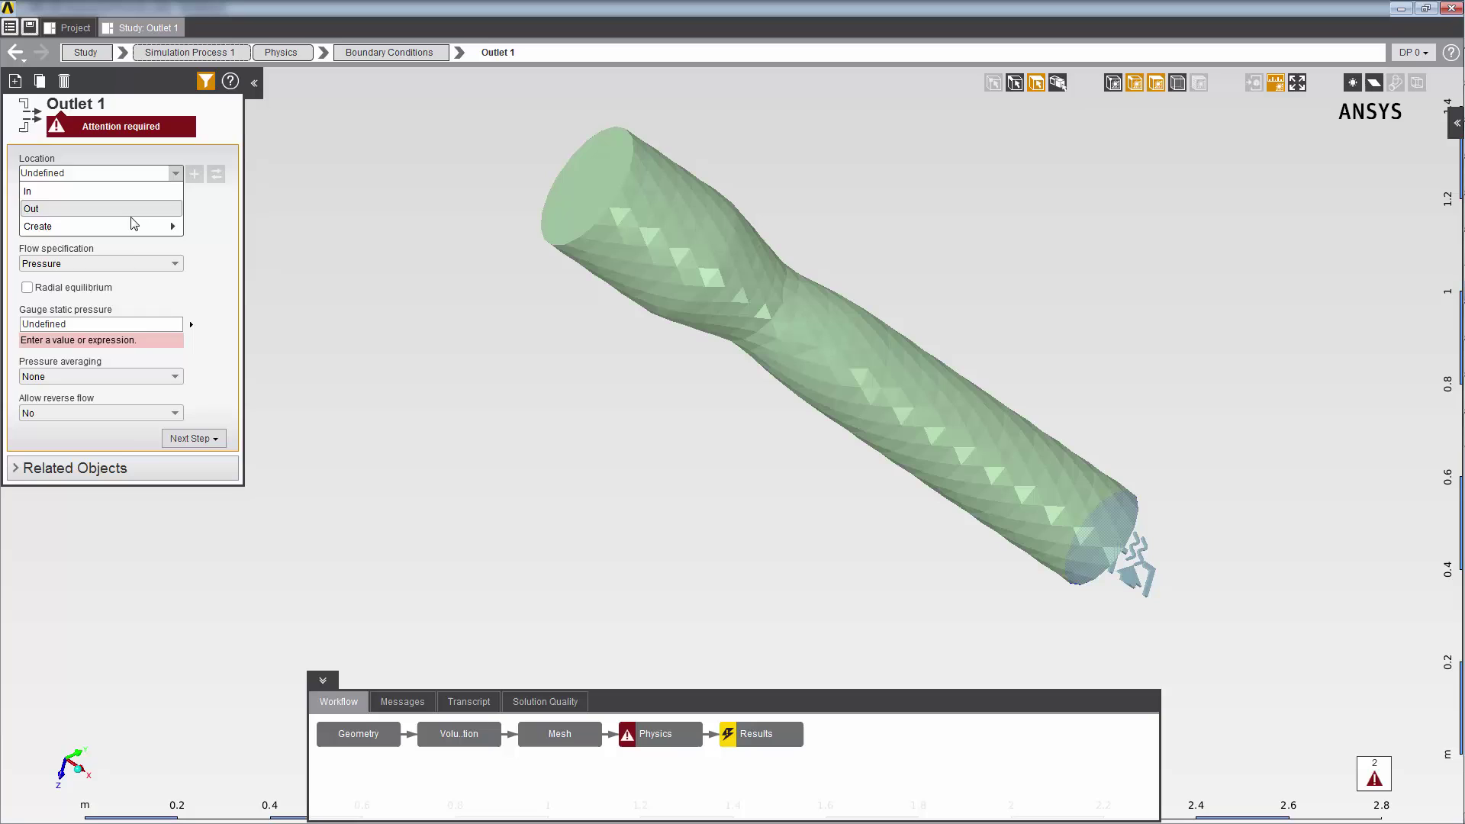
left_click(112, 309)
type("0")
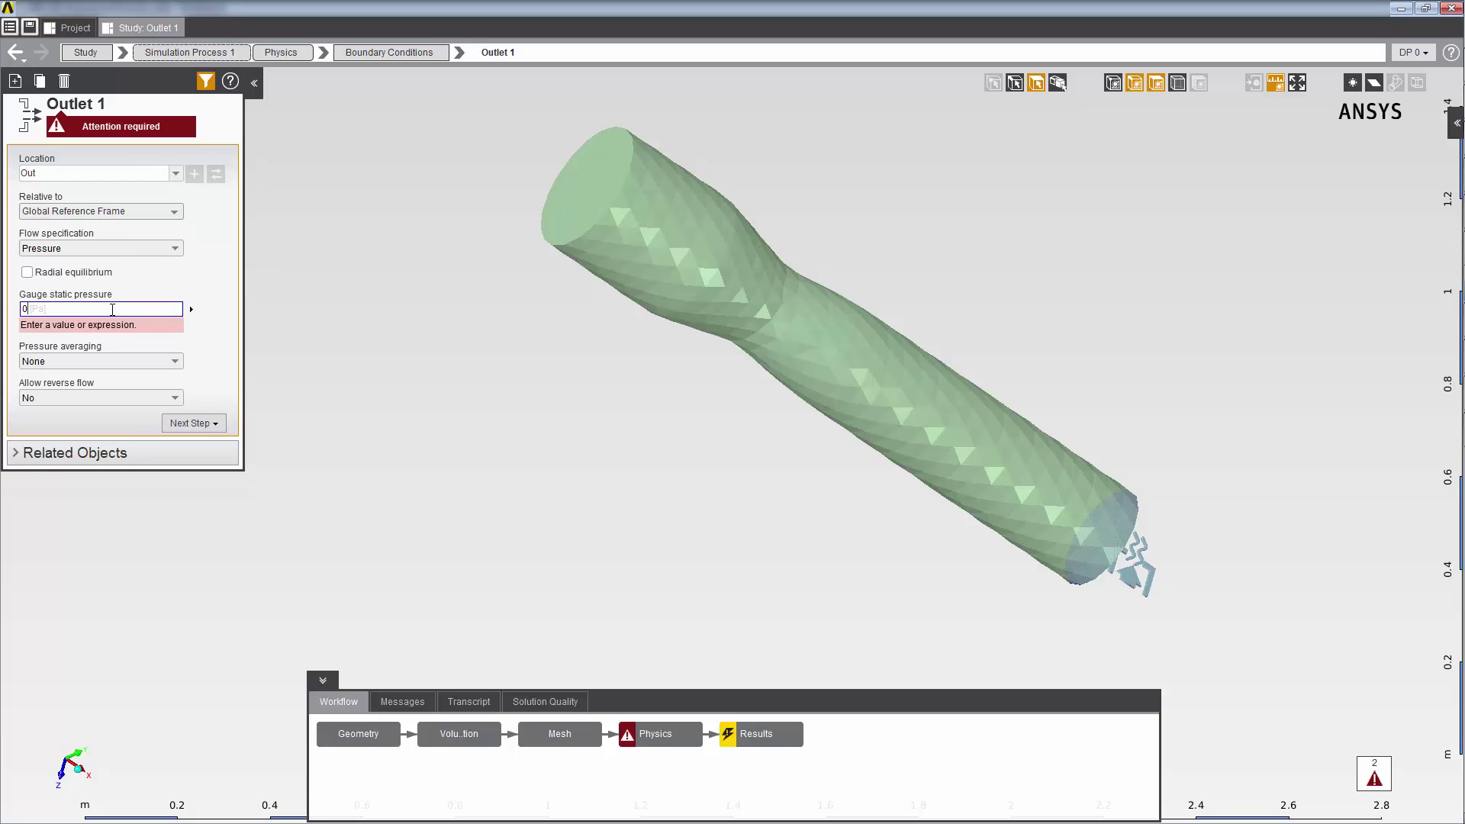
key("Return")
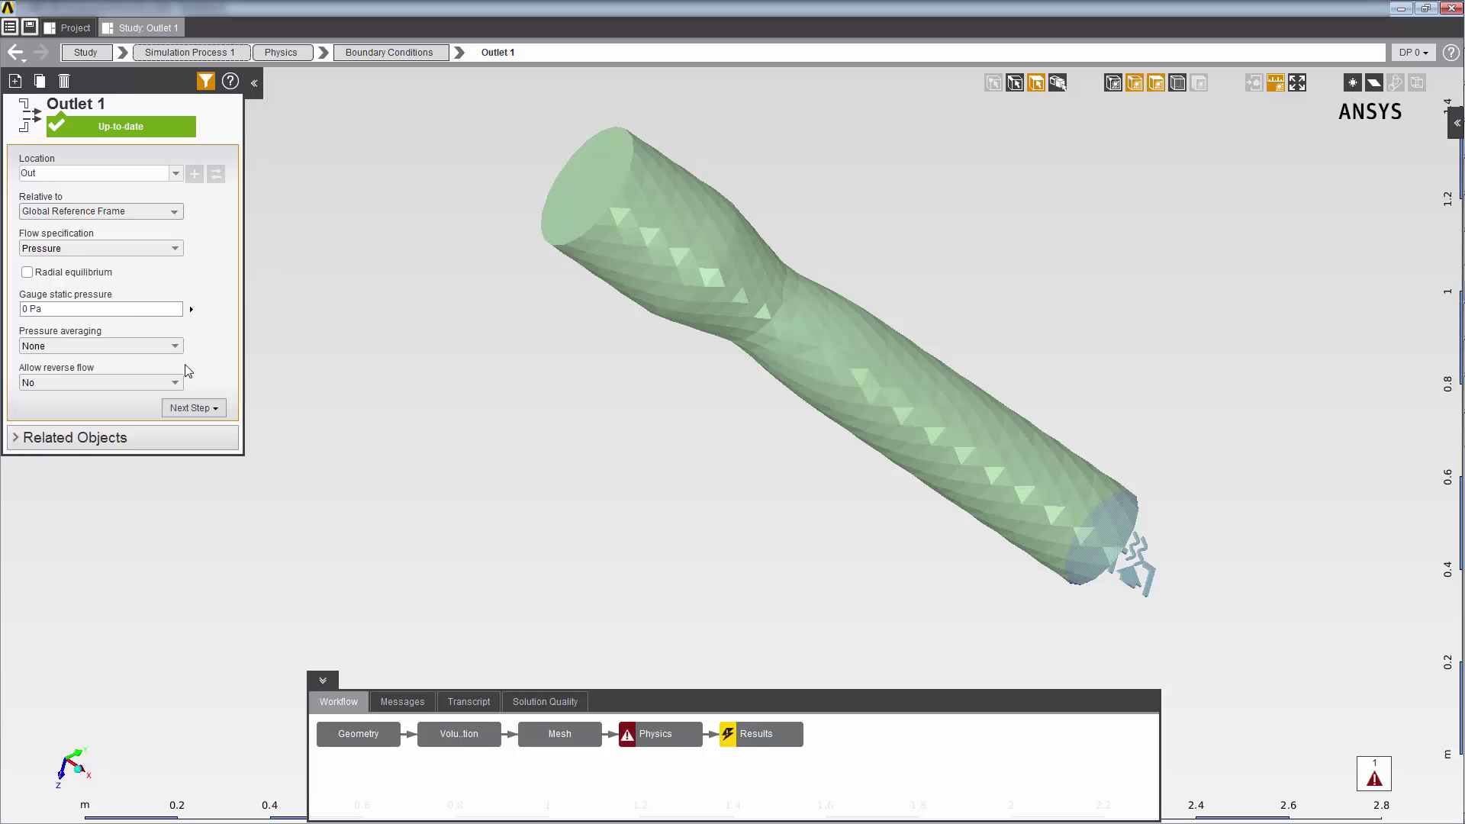
Add a no-slip wall boundary condition on the default walls and check its location expression.
right_click(343, 346)
mouse_move(382, 358)
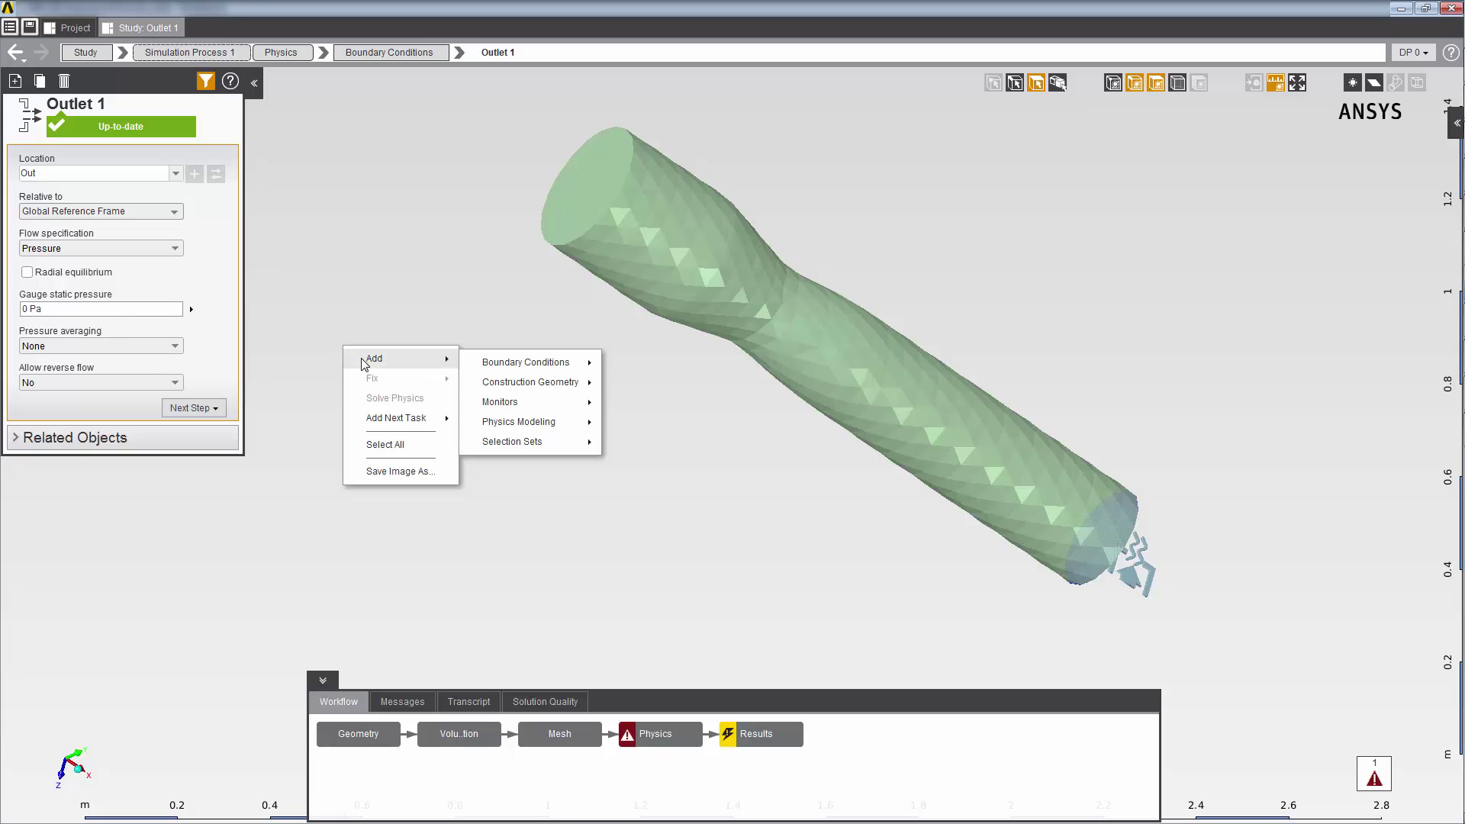
mouse_move(500, 364)
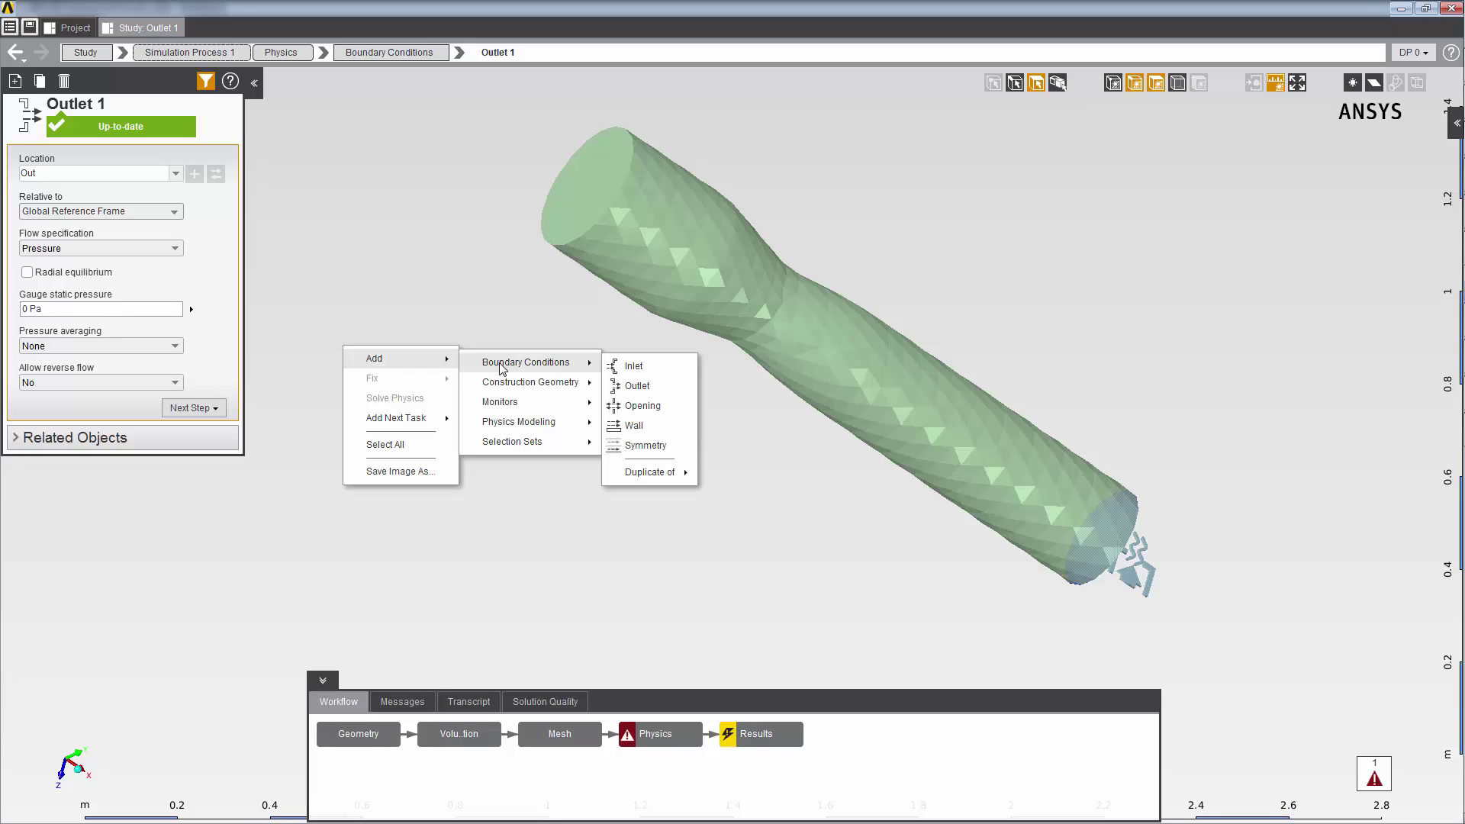
left_click(659, 427)
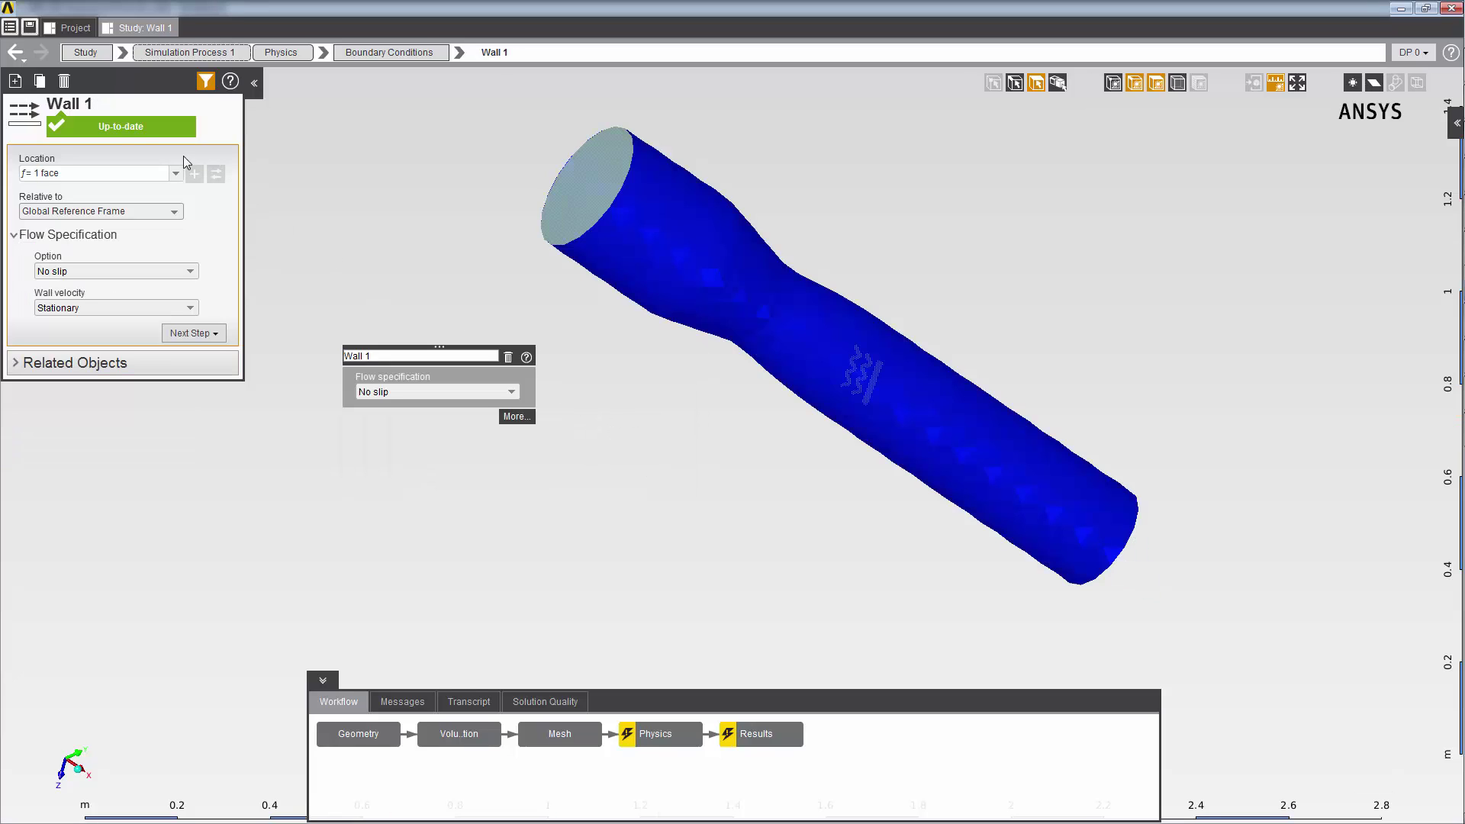
left_click(102, 173)
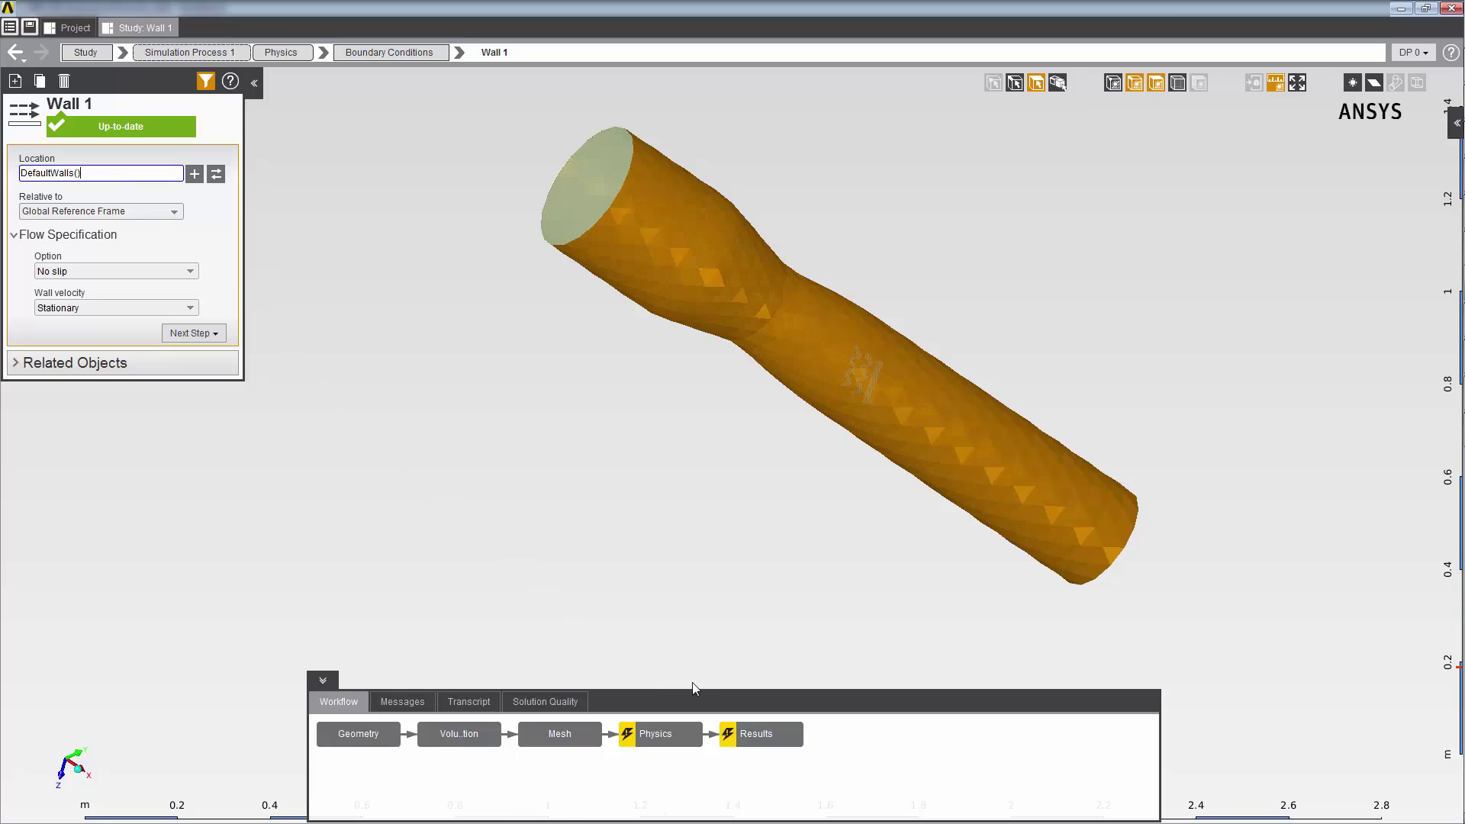
Update the Results task to solve the physics and evaluate the results.
right_click(752, 740)
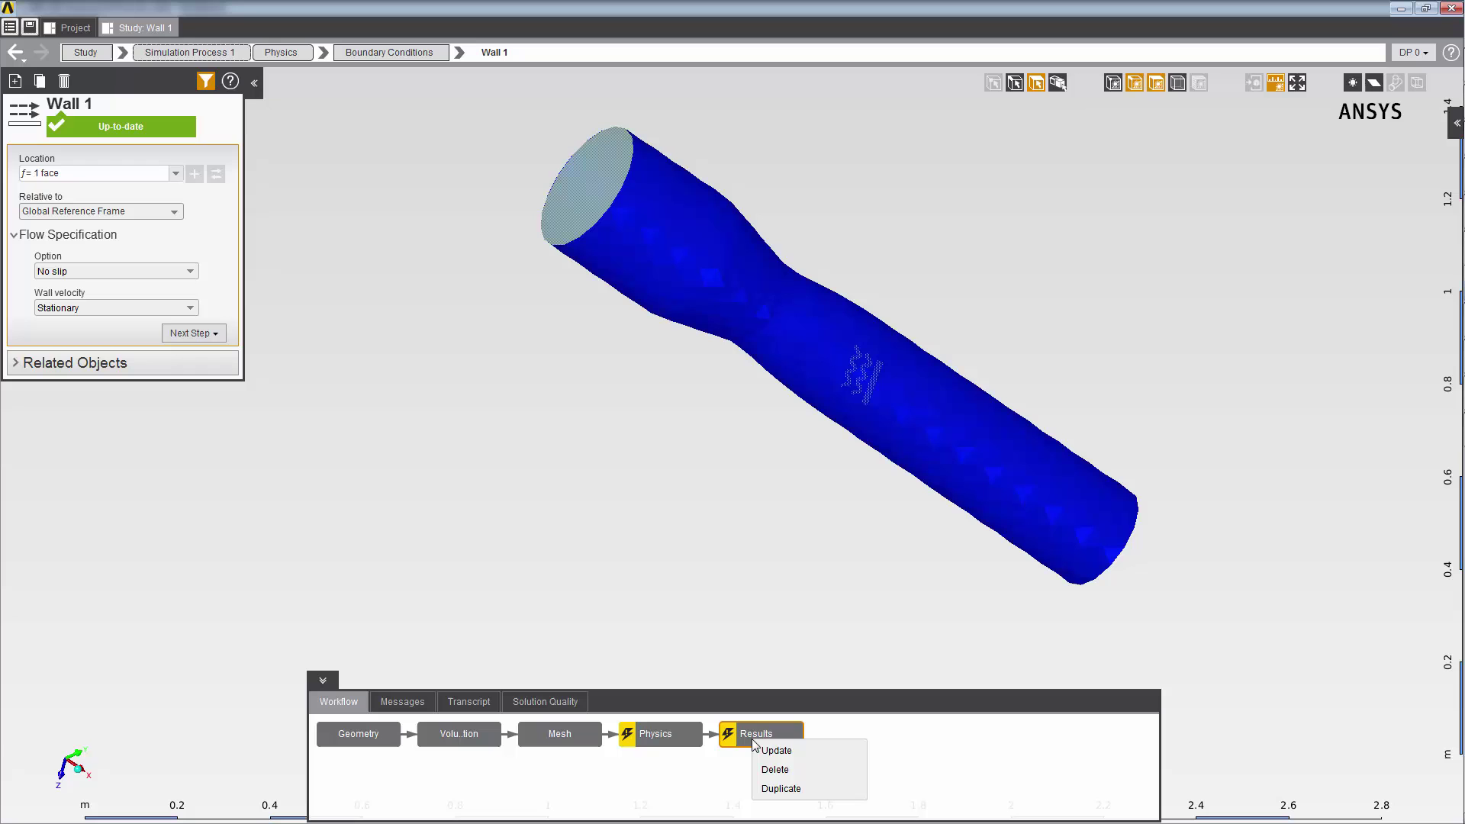
left_click(775, 751)
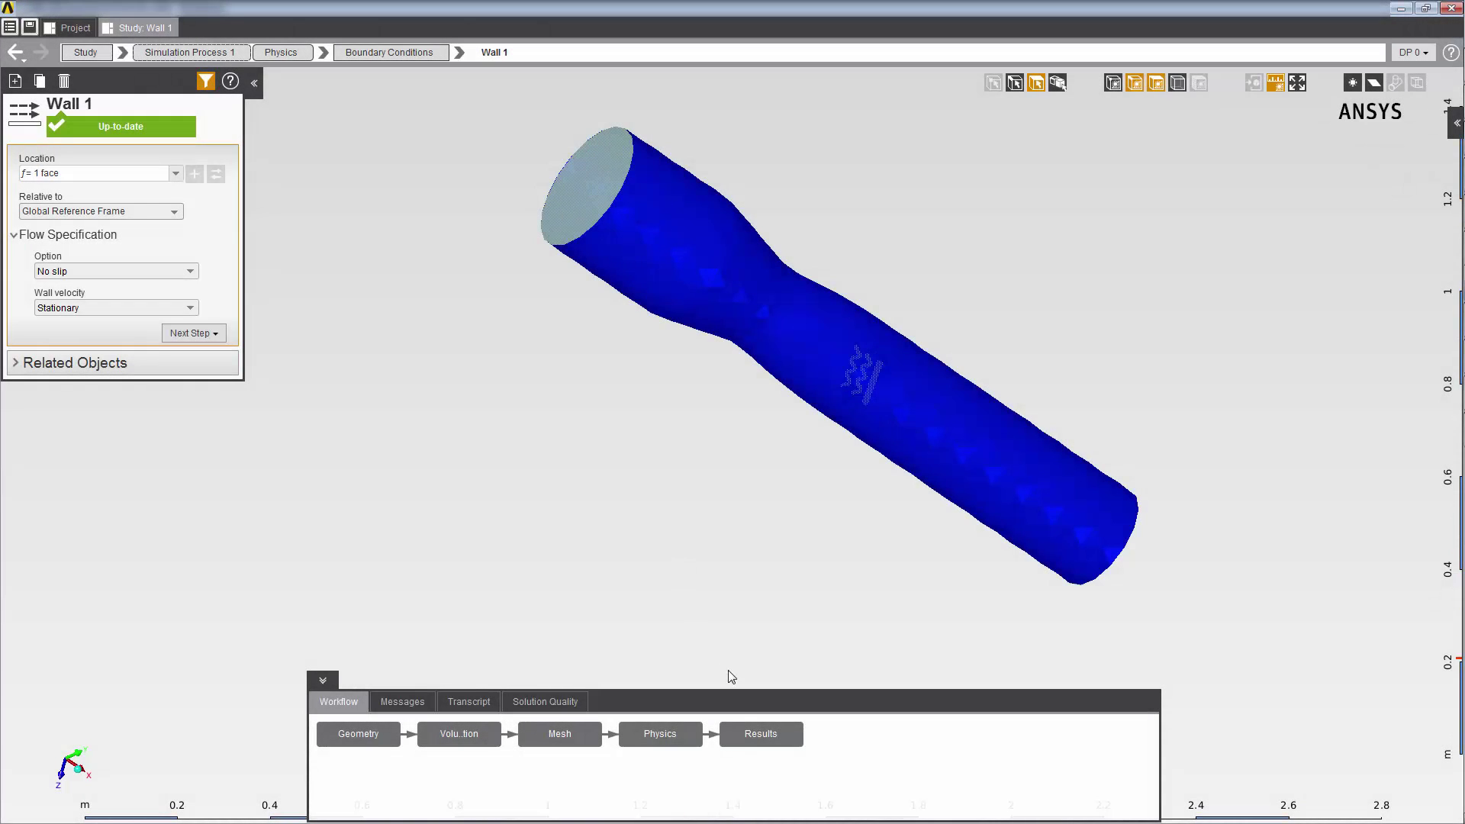
Add a function-calculator Calculated Value to the Results task and set its location to Inlet 1.
left_click(757, 741)
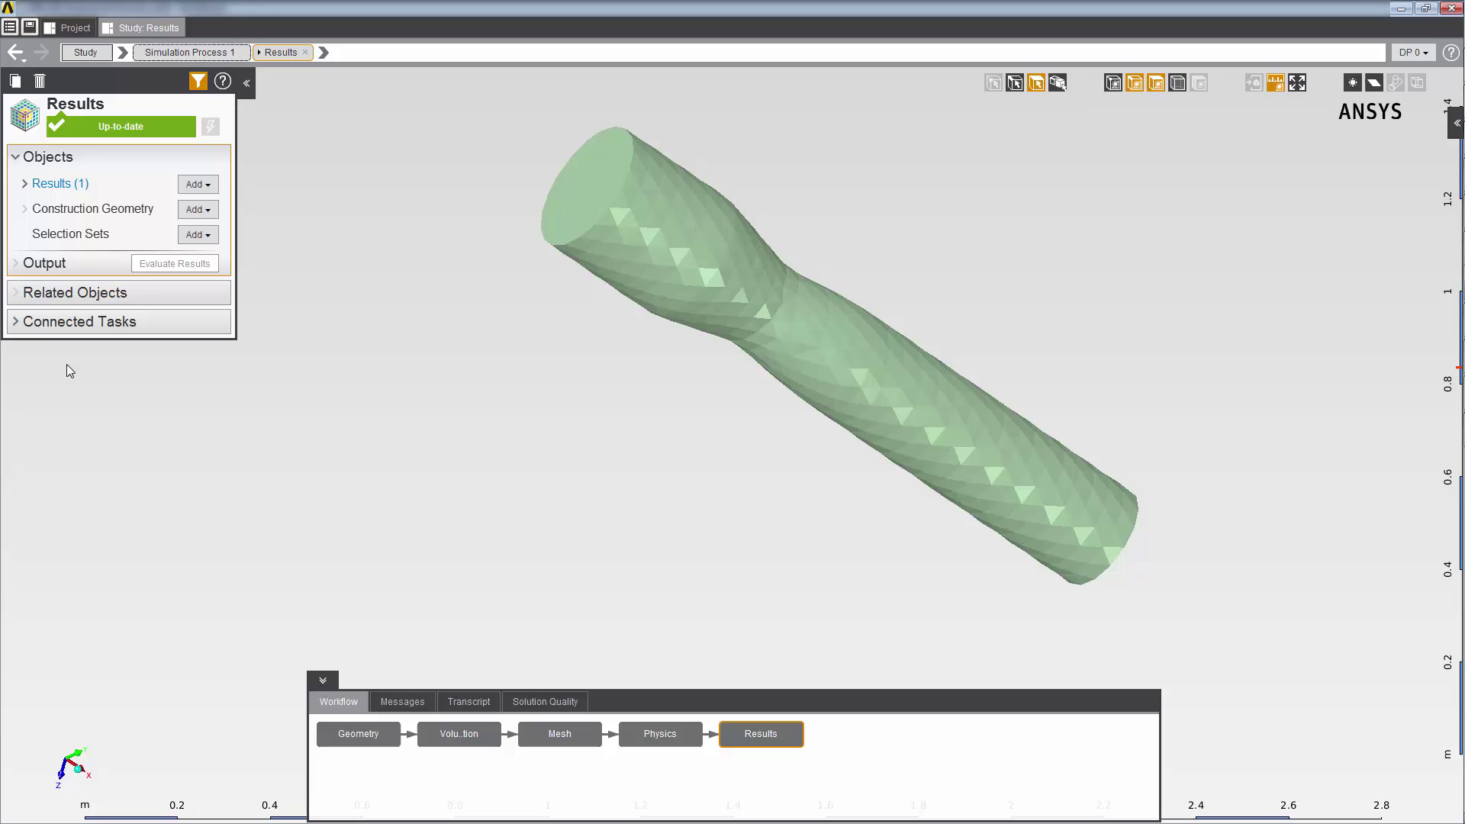
left_click(24, 185)
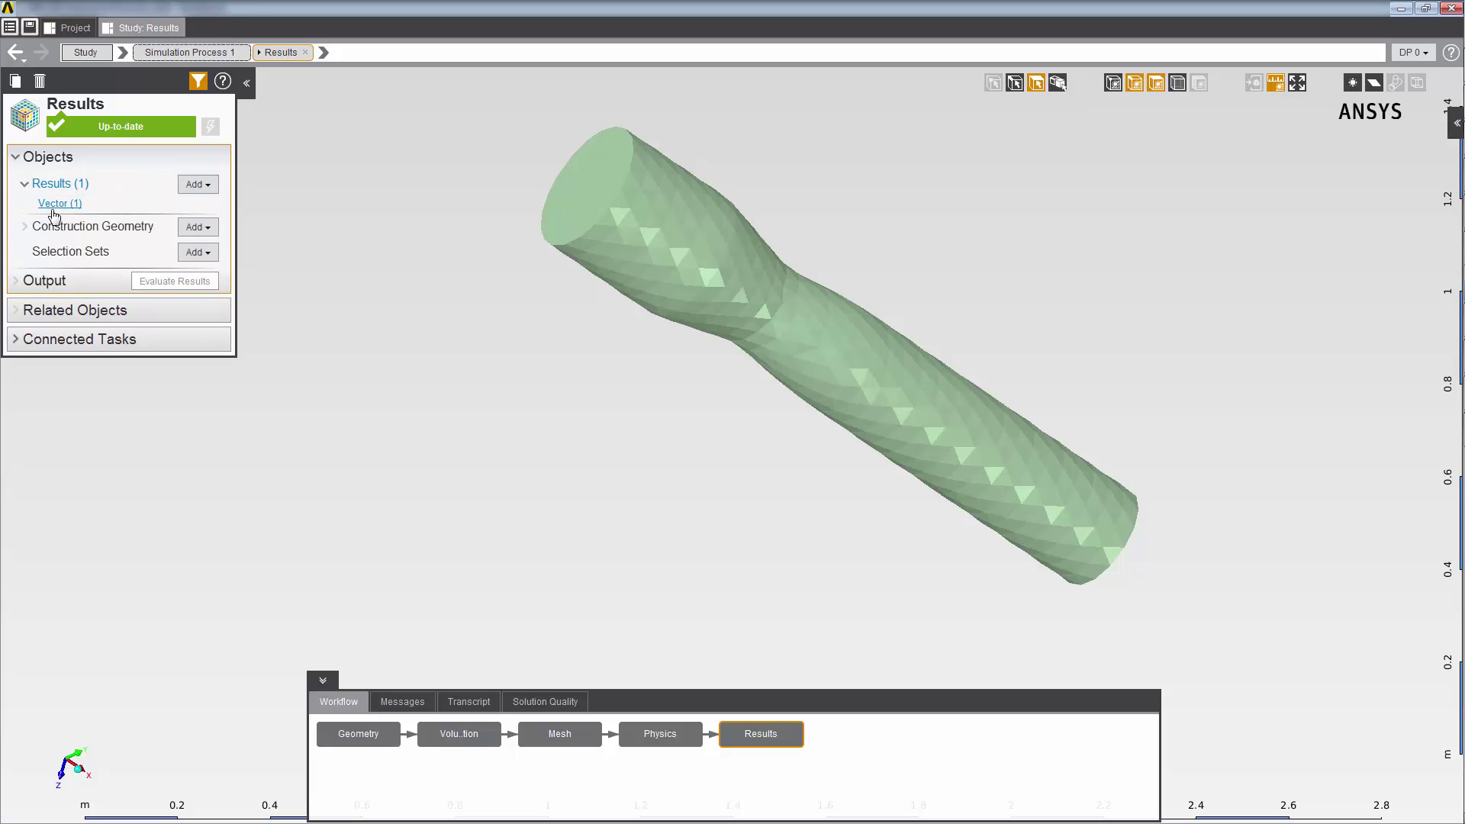
left_click(206, 187)
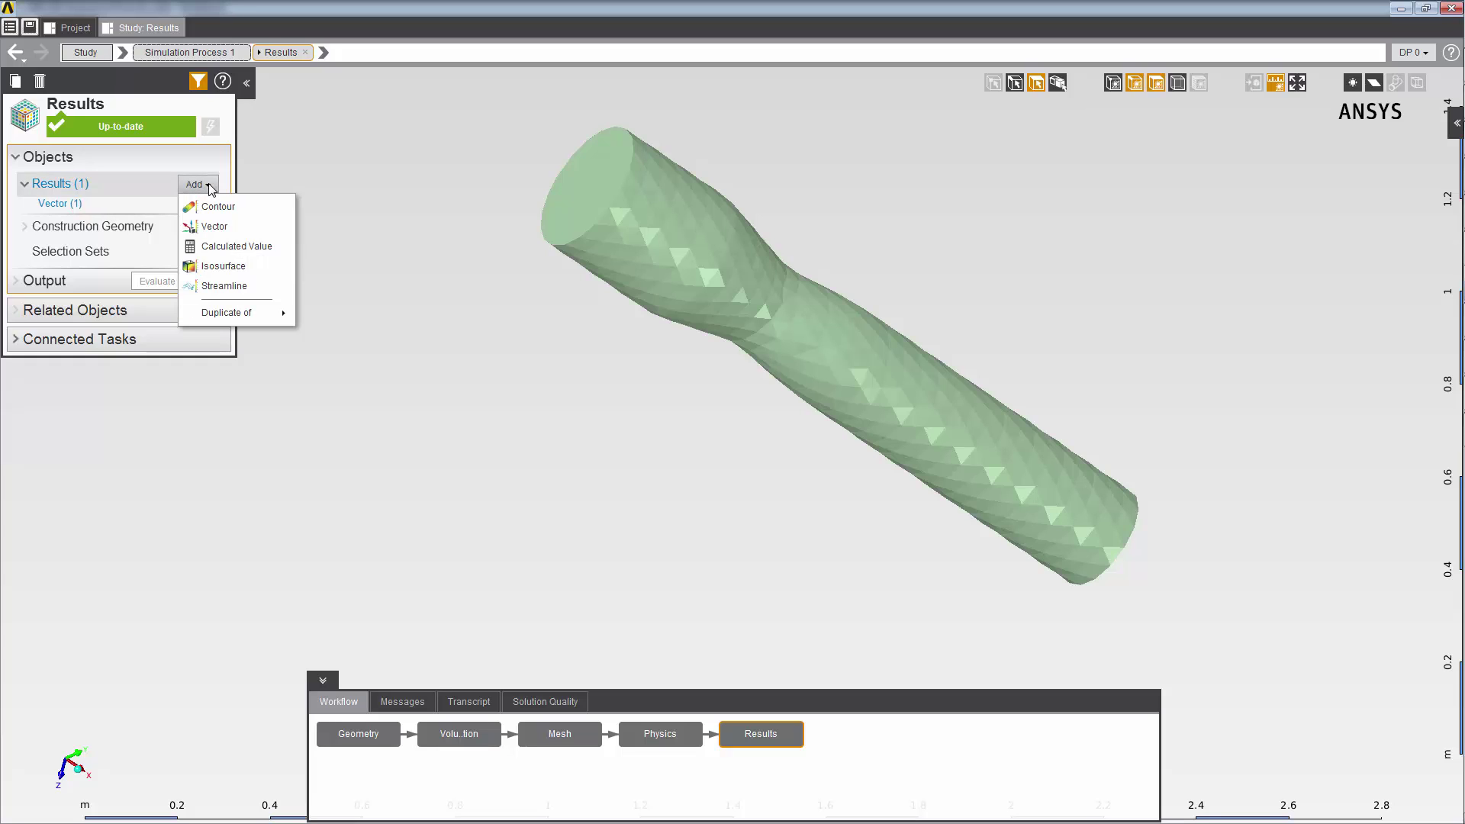
left_click(213, 248)
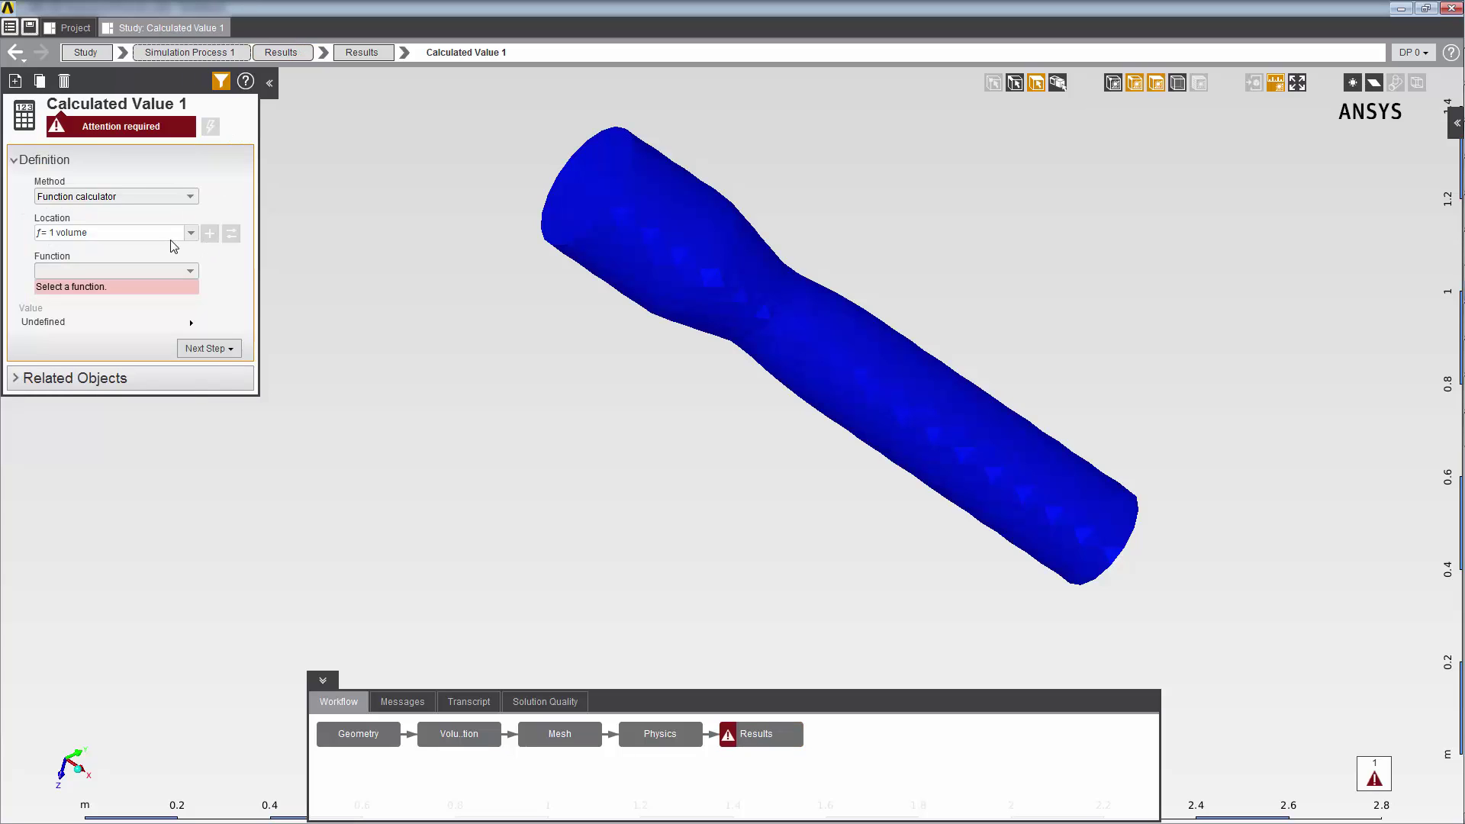
left_click(191, 235)
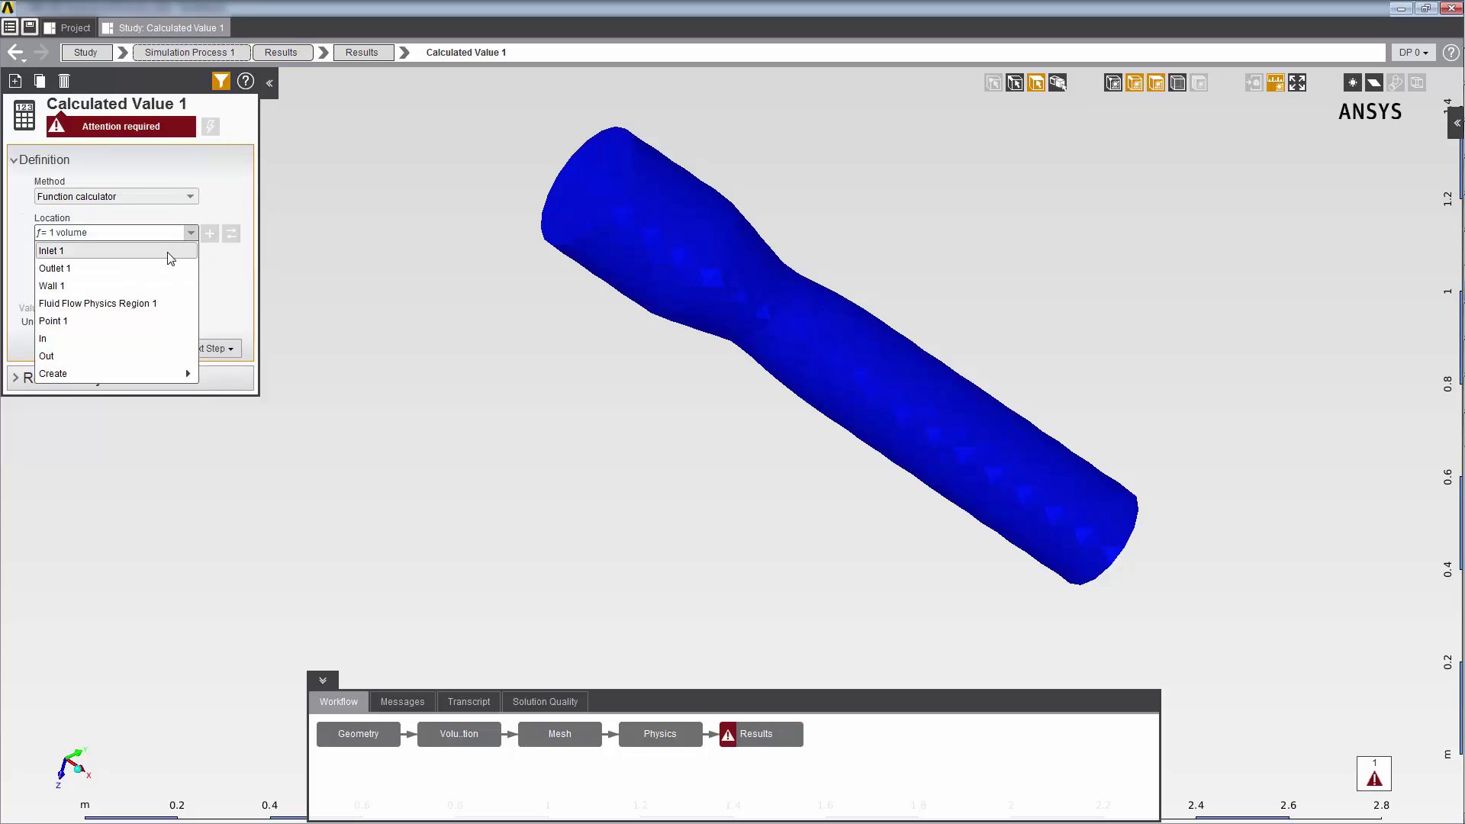
left_click(166, 251)
Set the calculated value to the area-weighted Average of Velocity Magnitude, evaluate it and check the resulting value.
left_click(190, 271)
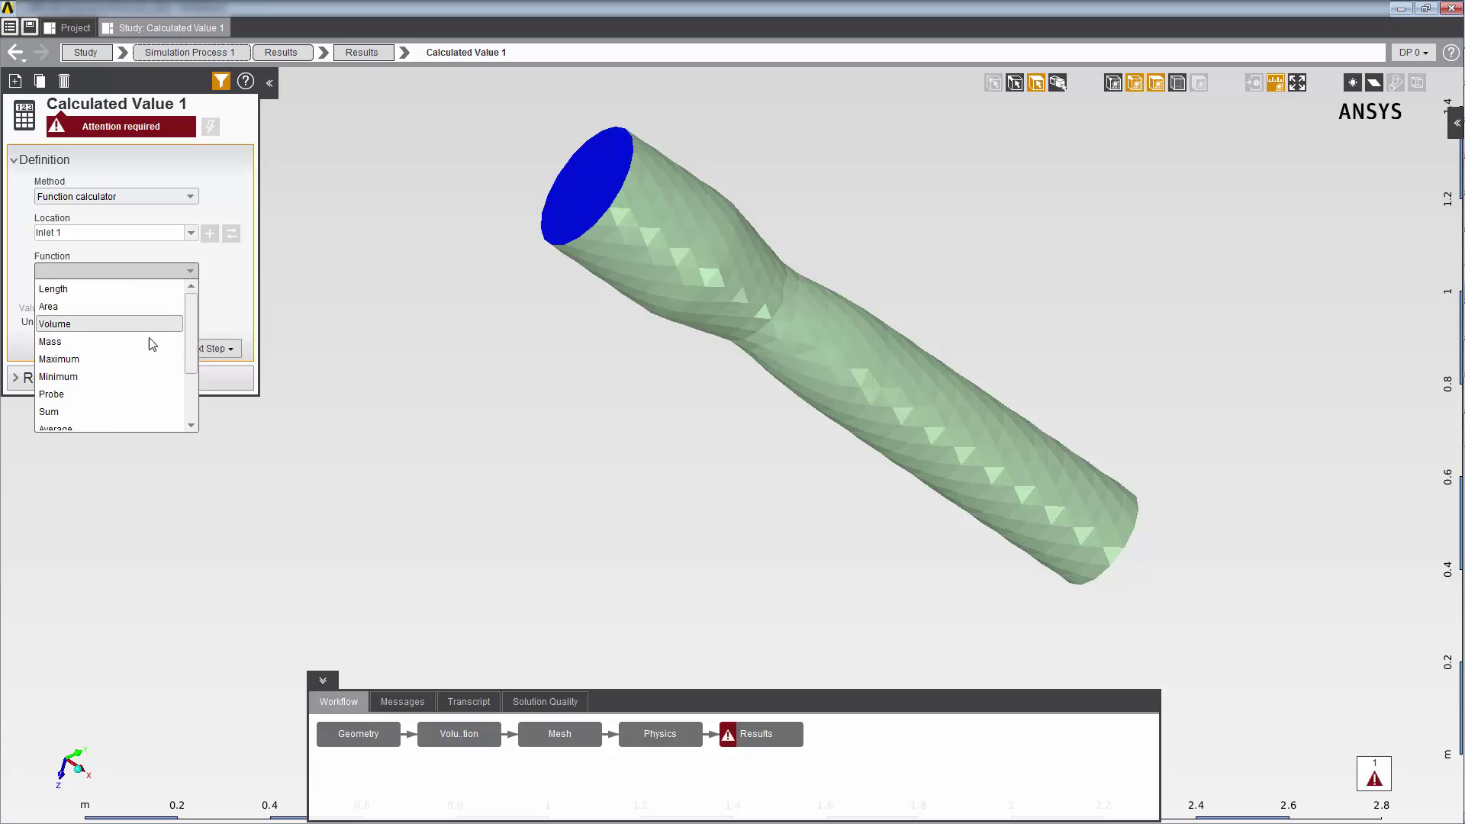
left_click(101, 427)
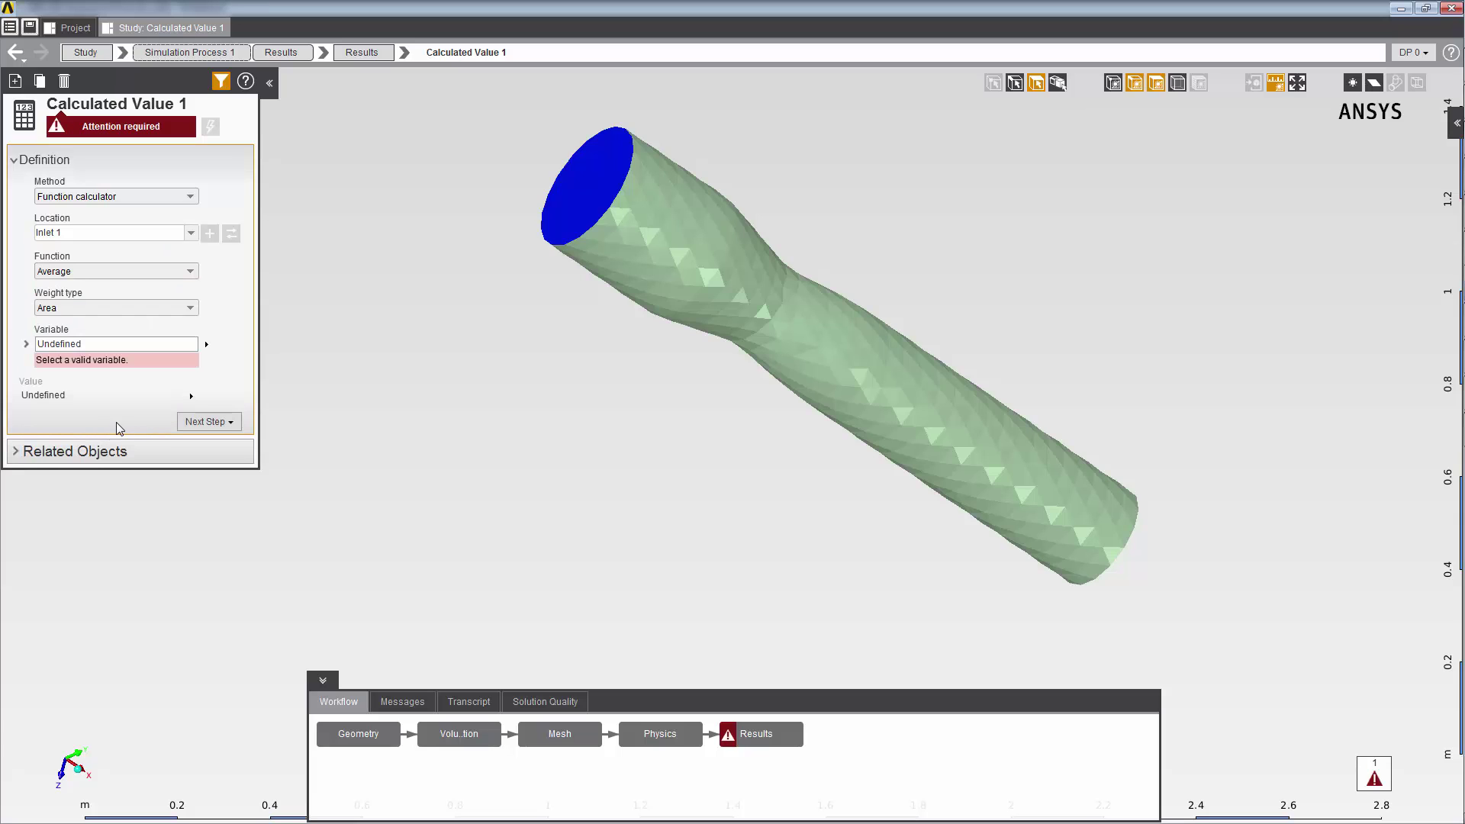
left_click(151, 345)
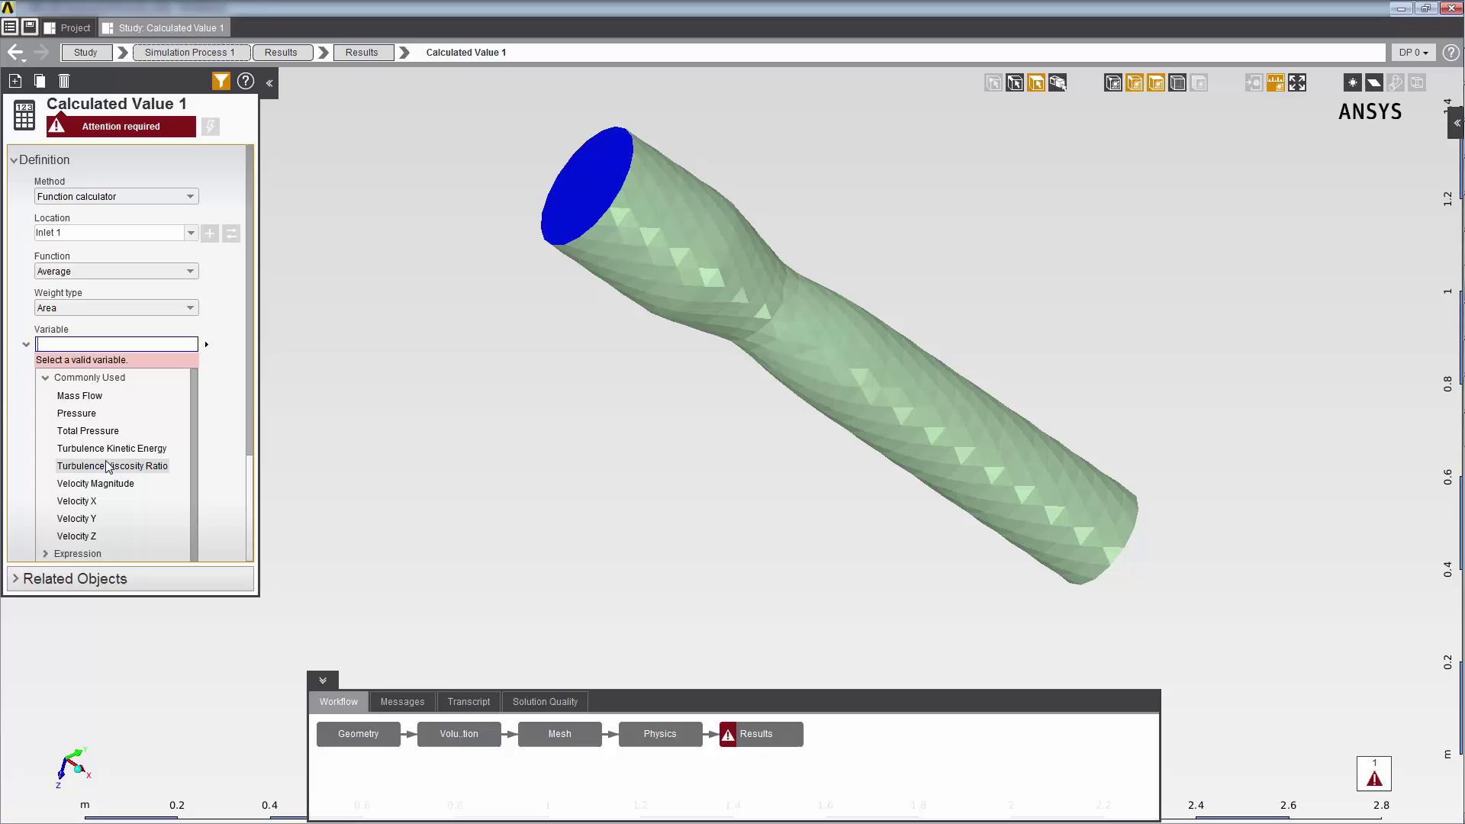
left_click(83, 489)
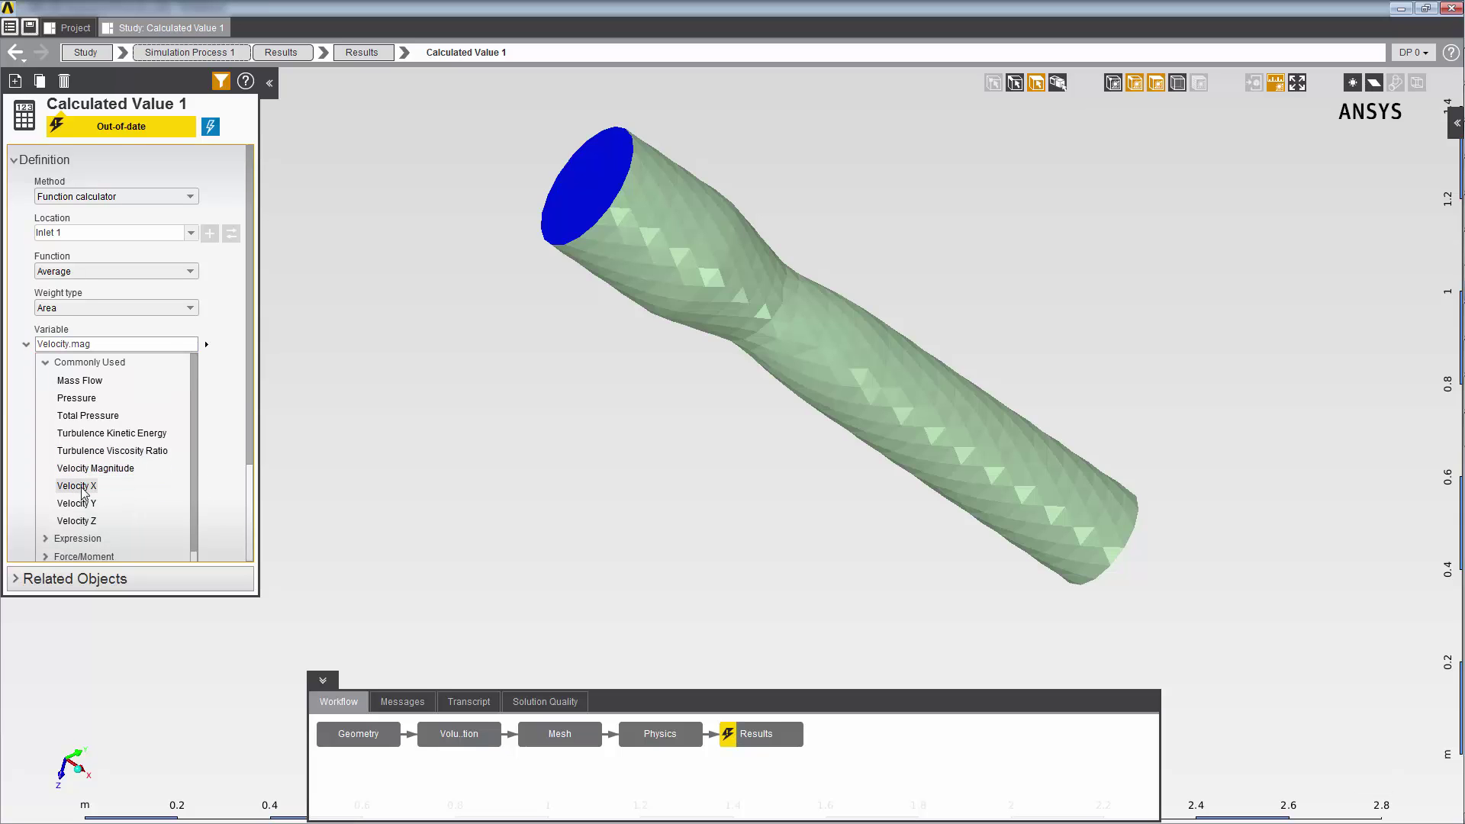
left_click(211, 127)
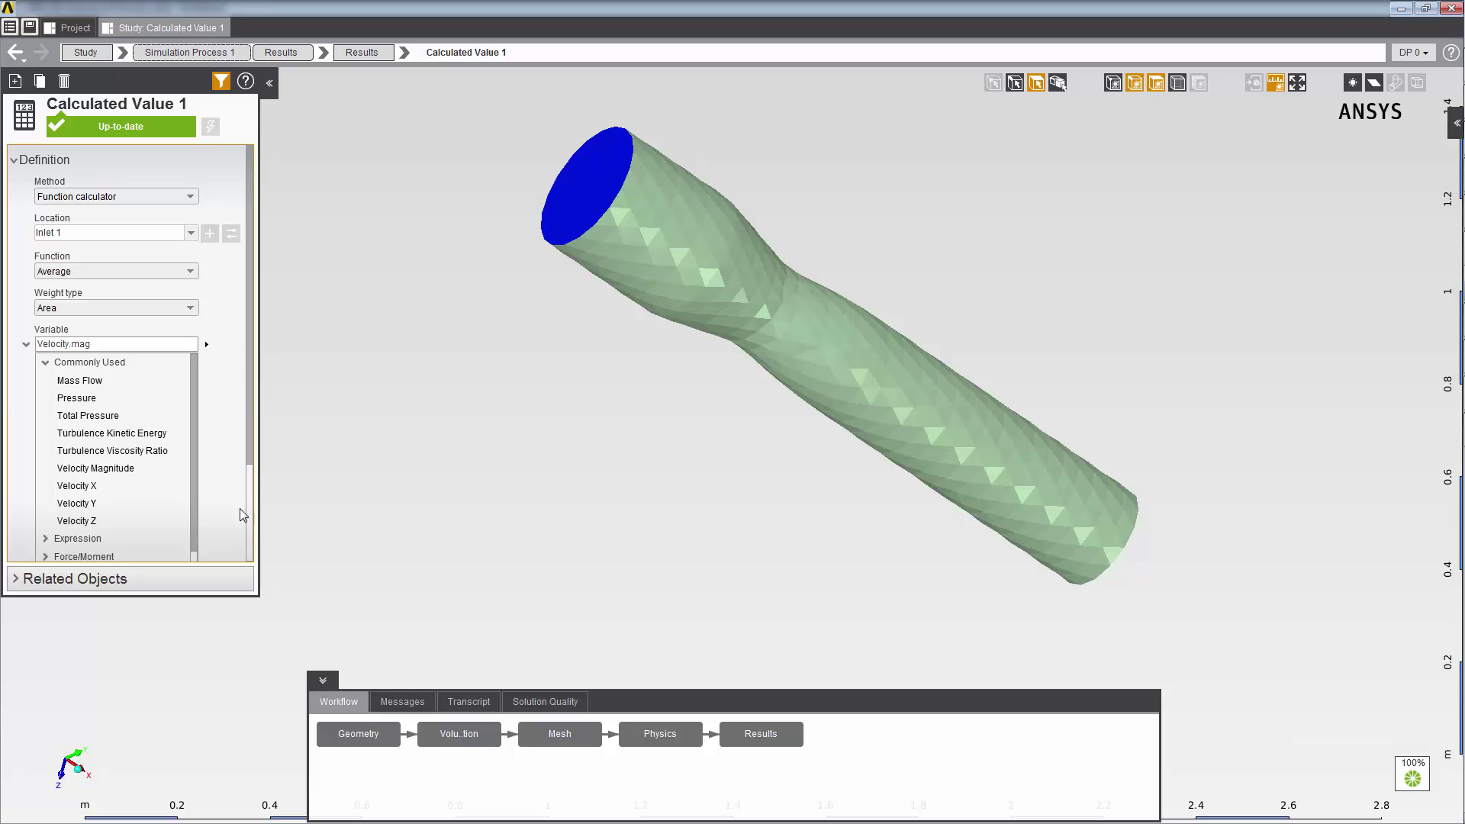
scroll(249, 515, "down", 3)
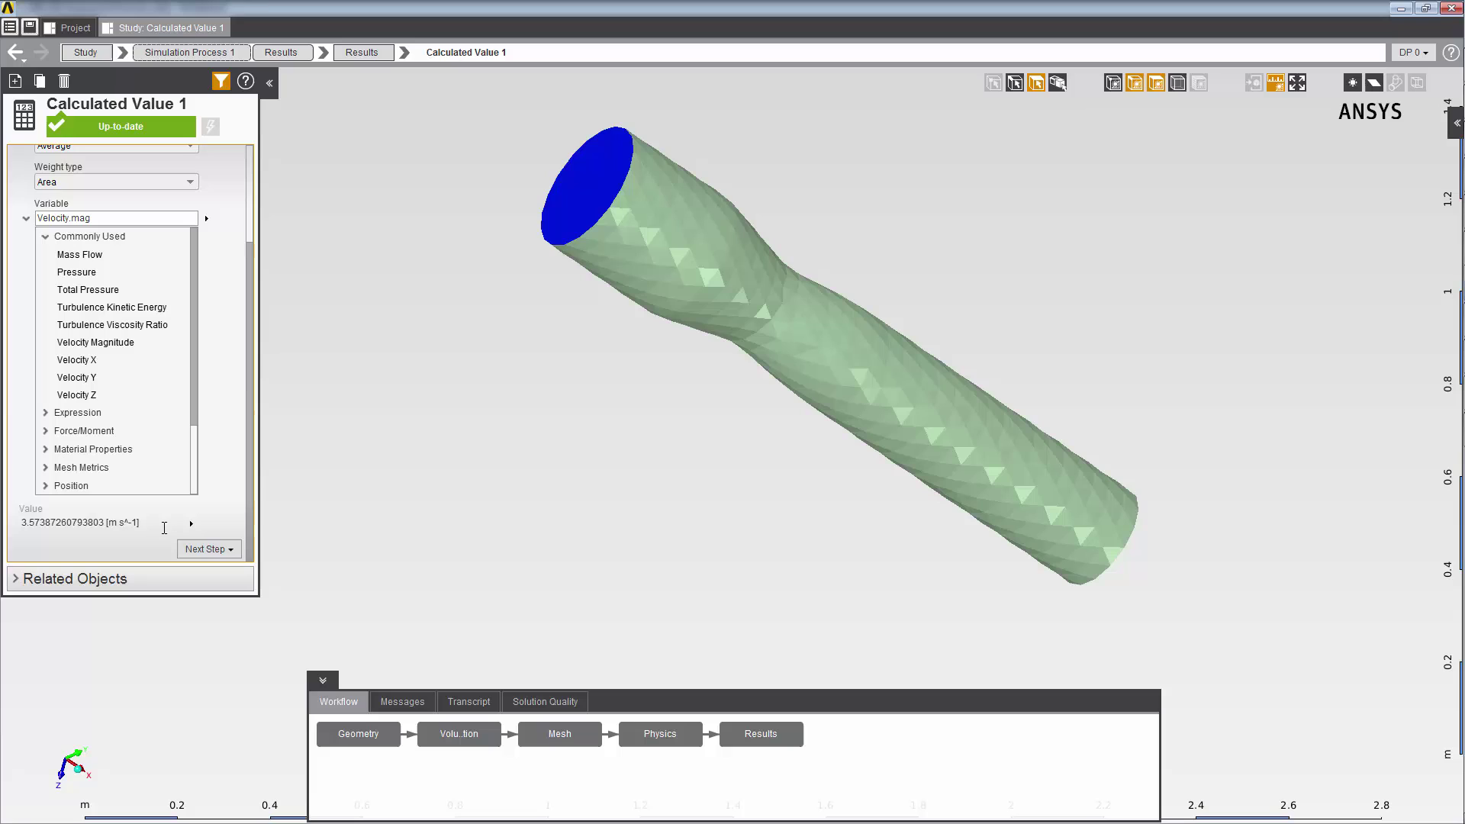
Add a second Calculated Value to the Results task and set its method to User-defined expression.
left_click(372, 60)
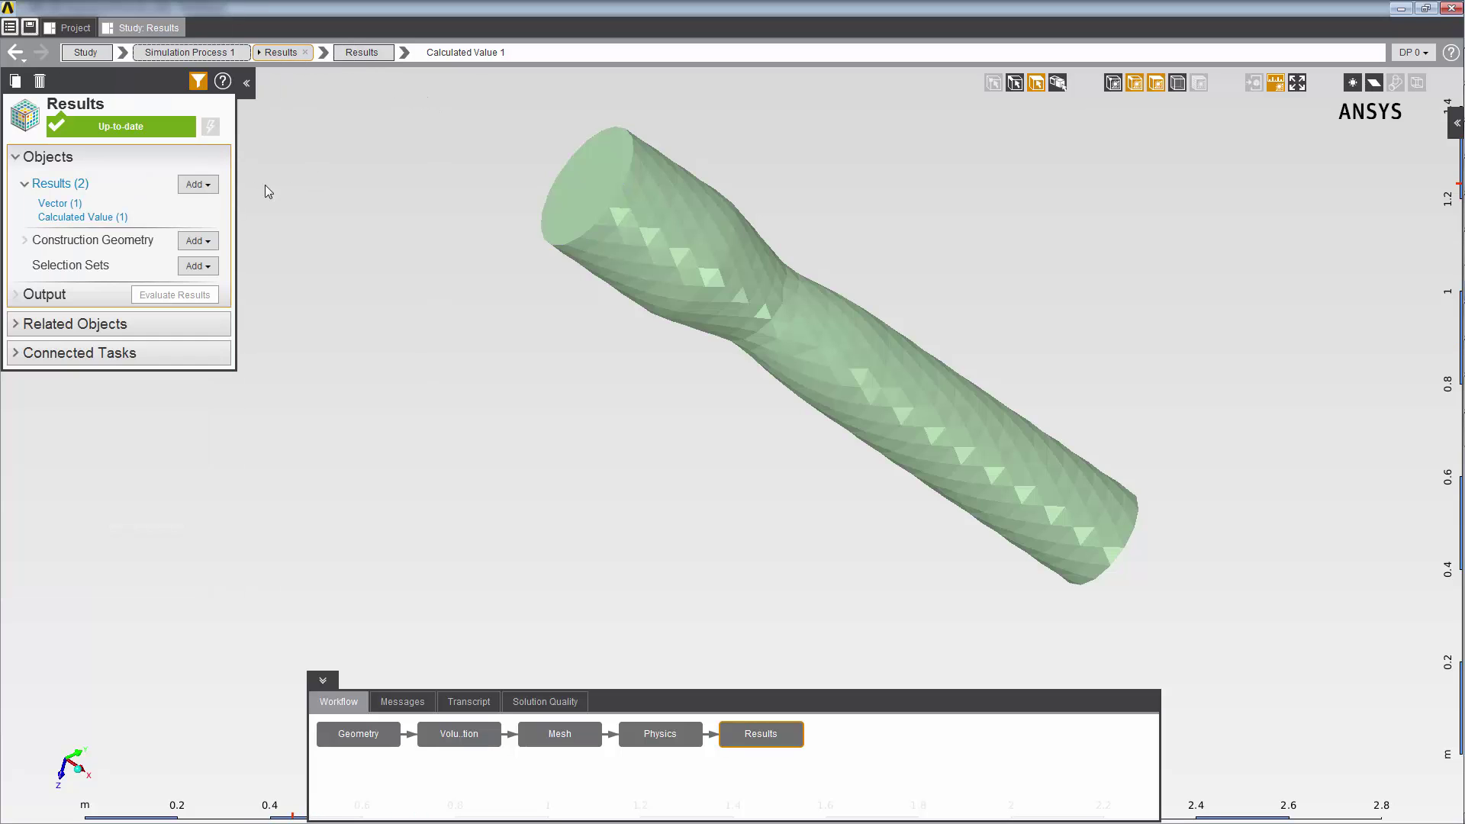
left_click(200, 184)
left_click(231, 249)
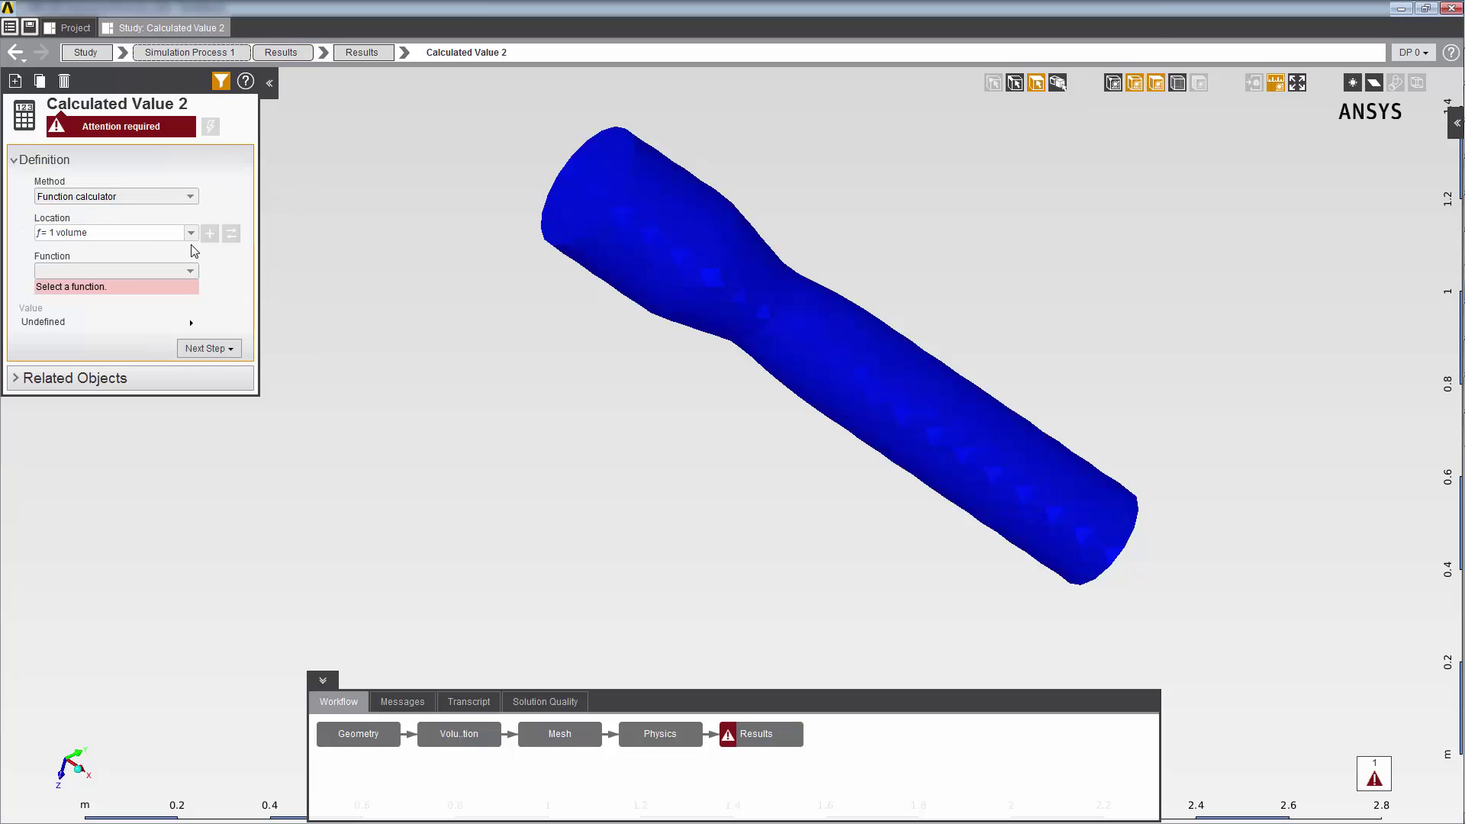
left_click(190, 196)
left_click(178, 232)
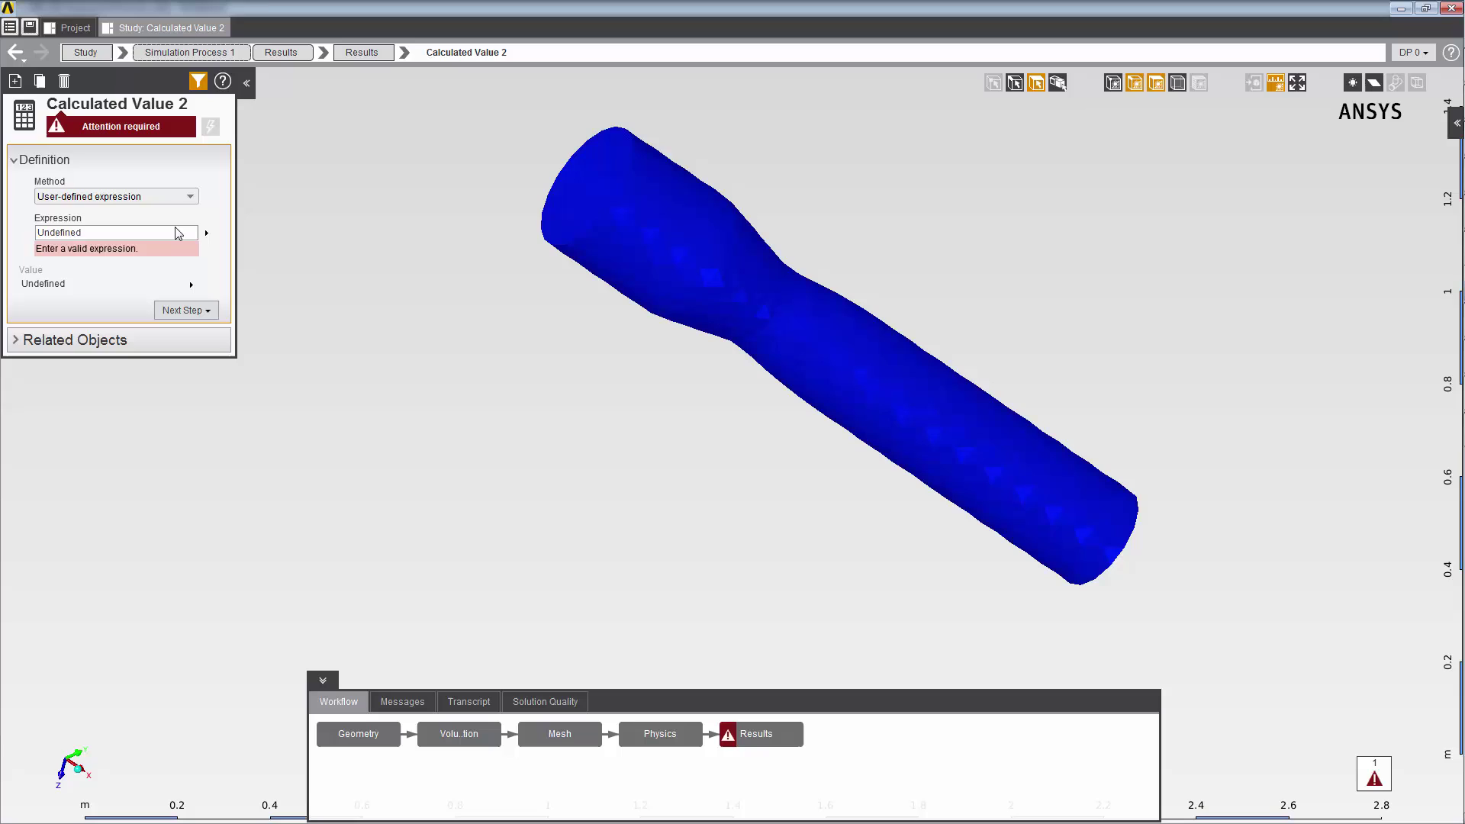
type("Average(Velocity.mag, GetBoundary(\"@Inlet 1\"), \"Area\")")
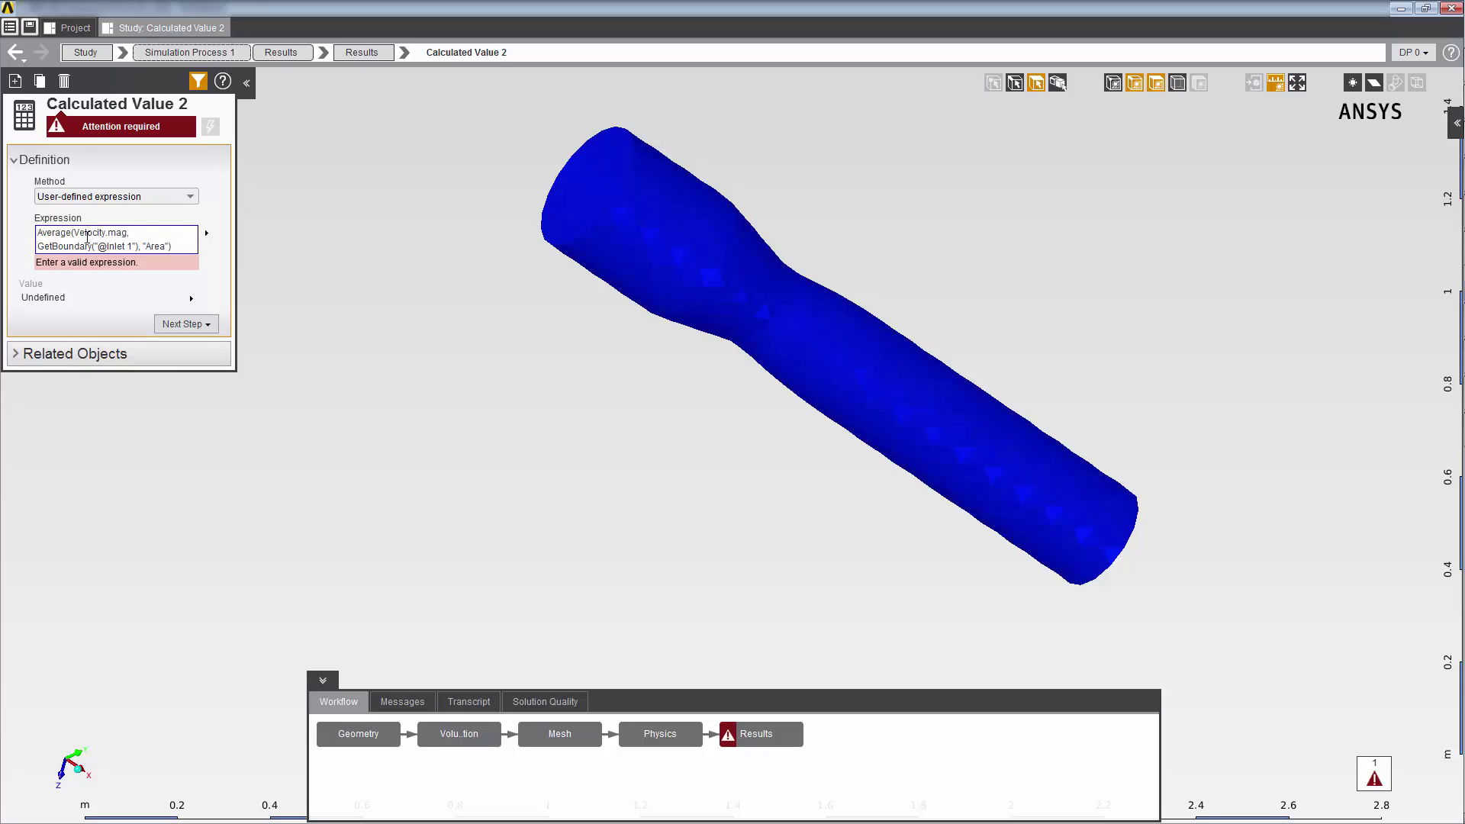
key("Return")
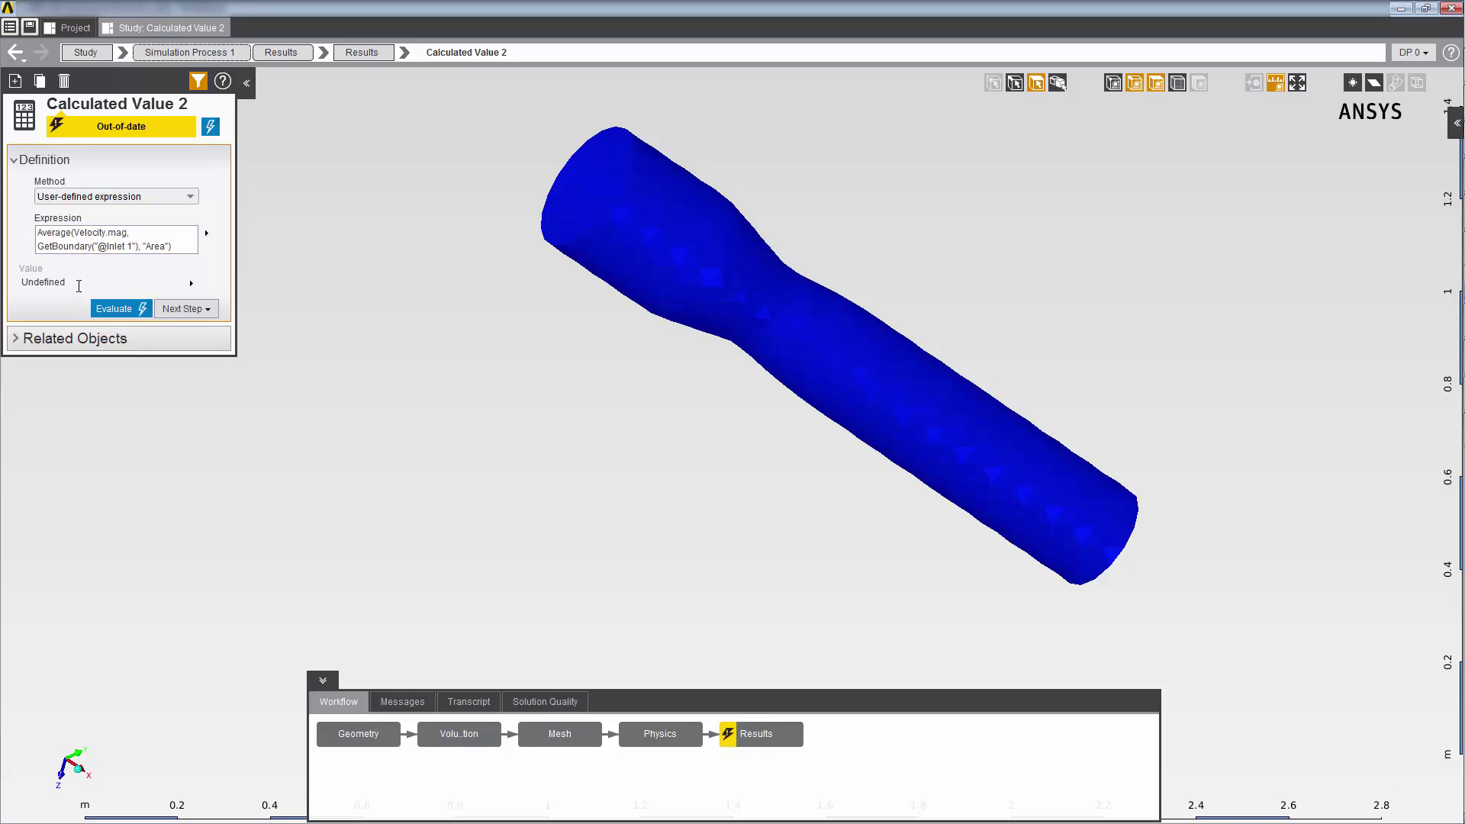
left_click(101, 309)
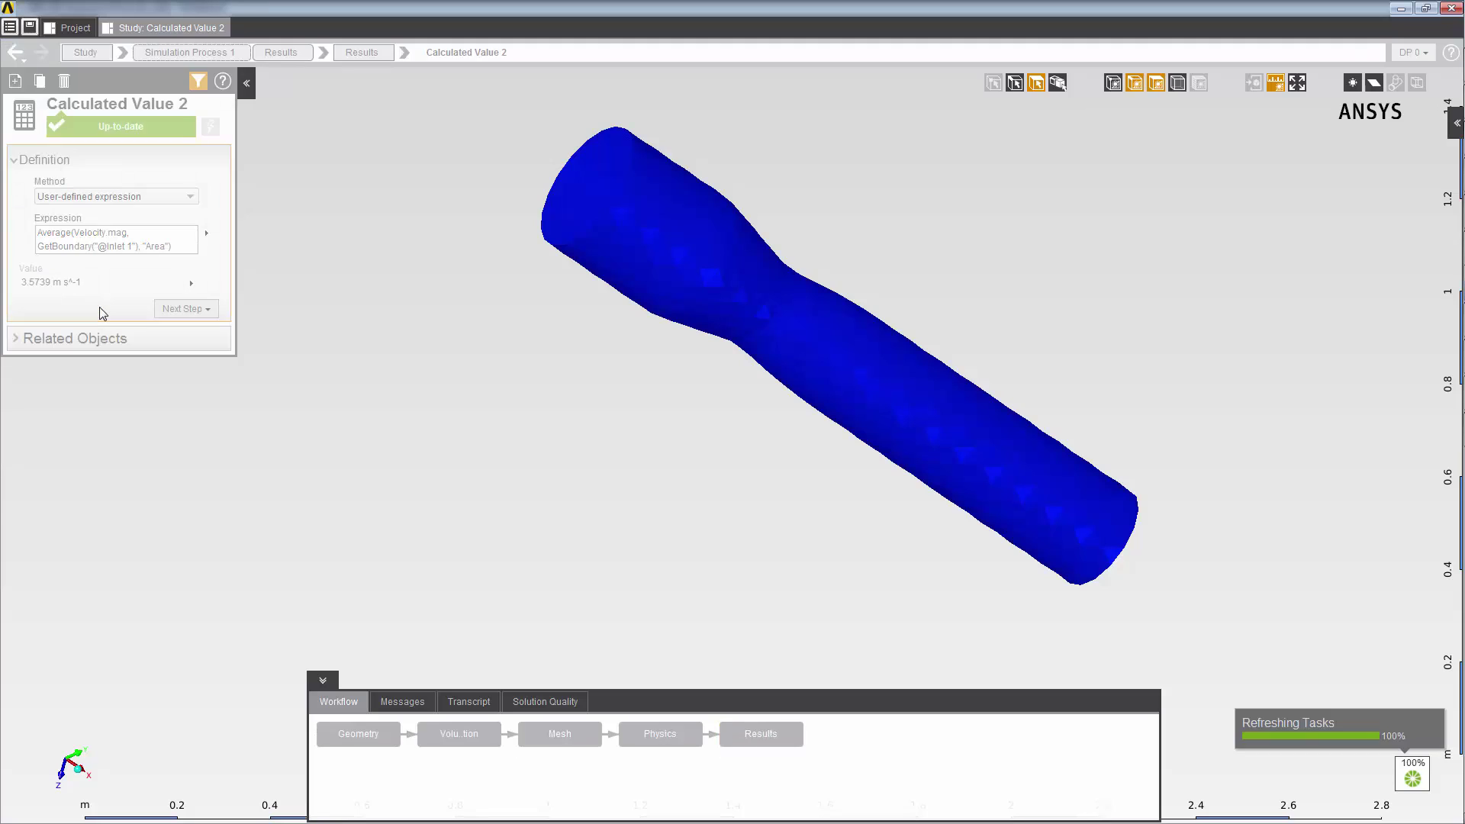
left_click(127, 280)
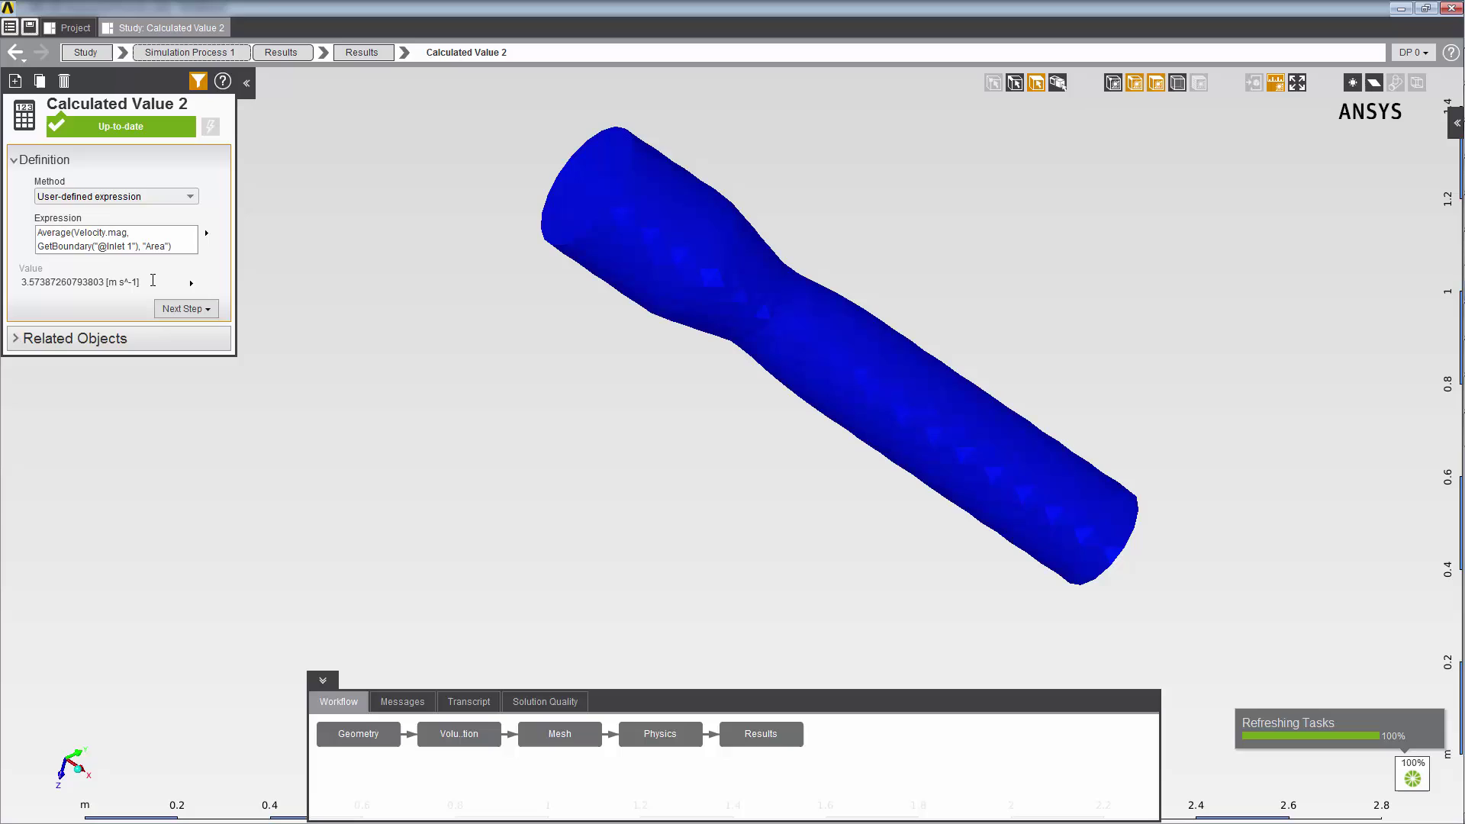